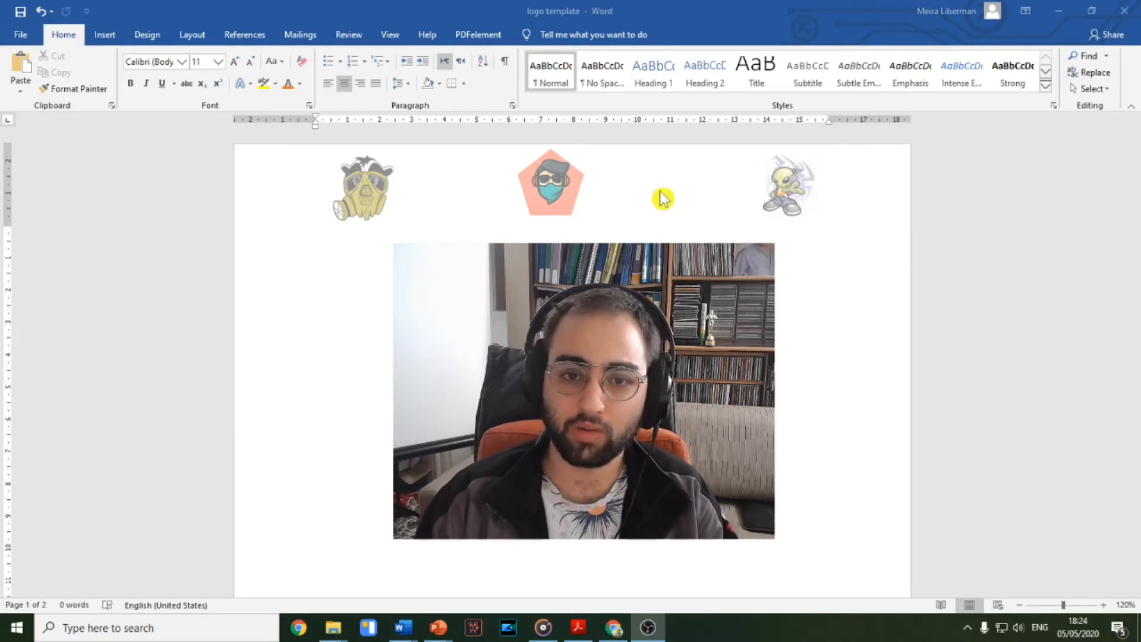
Step: Review the header and footer logos across both pages of the logo template document
scroll(464, 234, "down", 3)
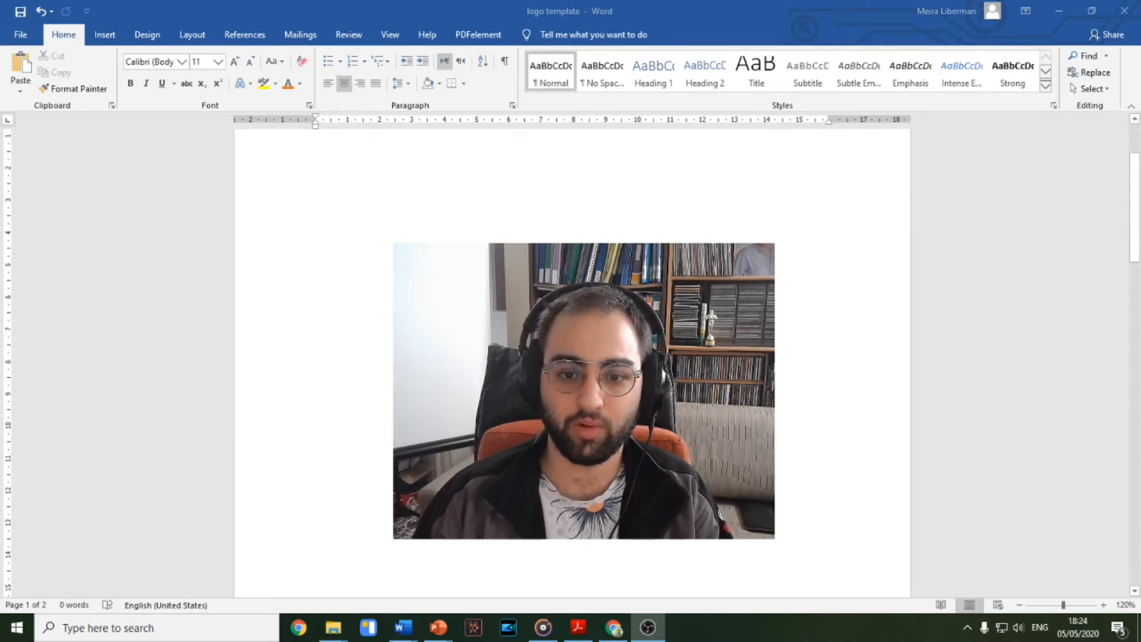
scroll(571, 356, "down", 6)
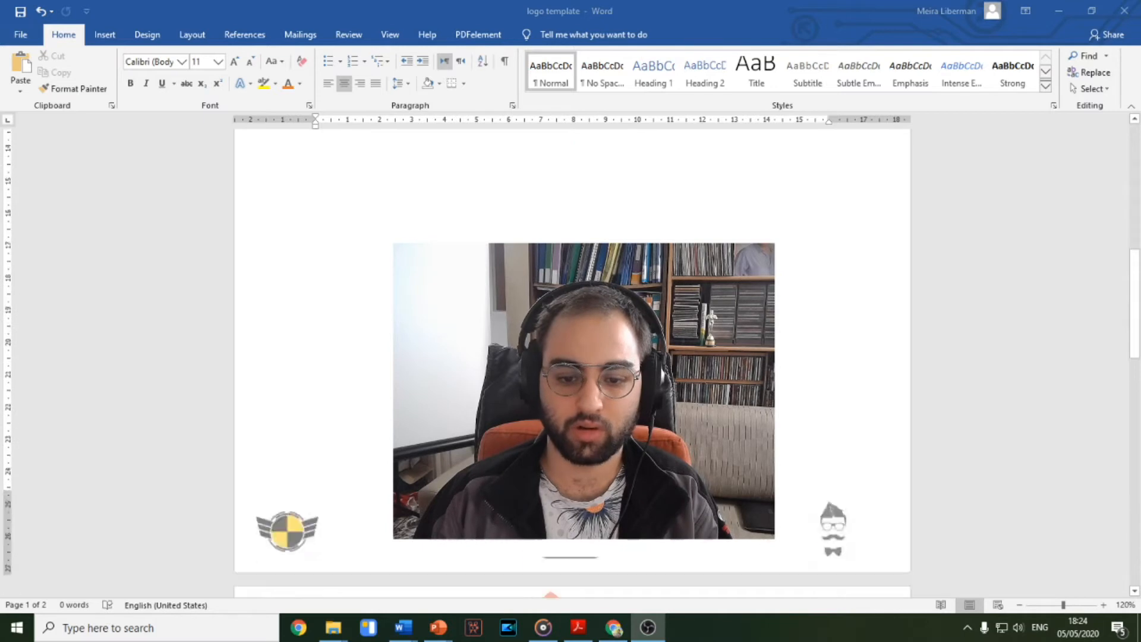
scroll(570, 356, "down", 2)
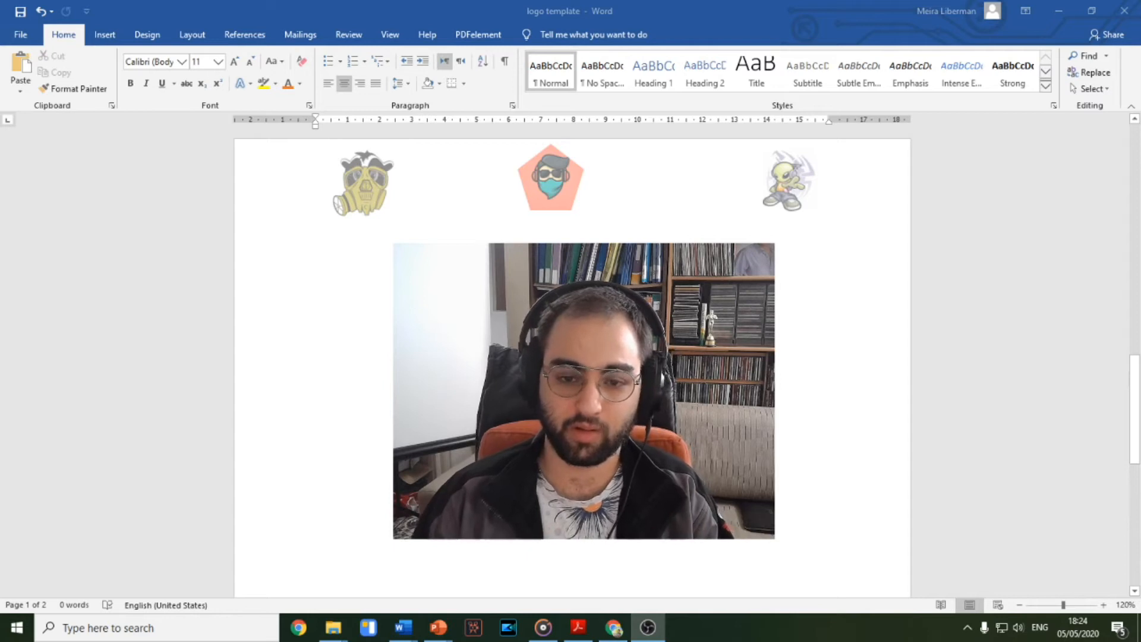
scroll(571, 356, "down", 6)
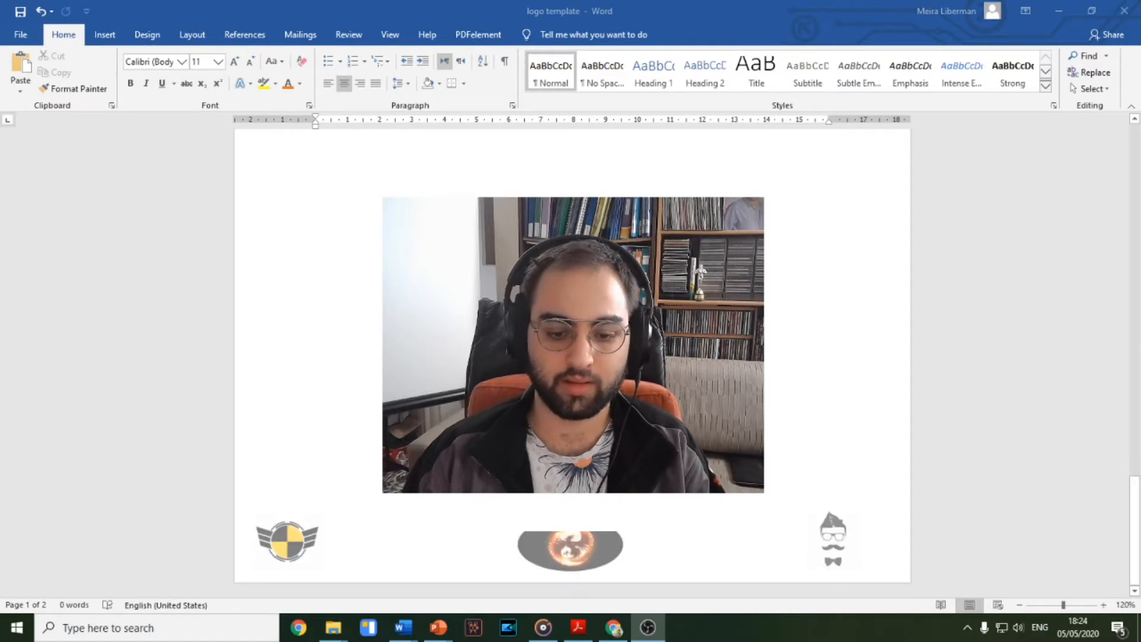
scroll(571, 356, "up", 10)
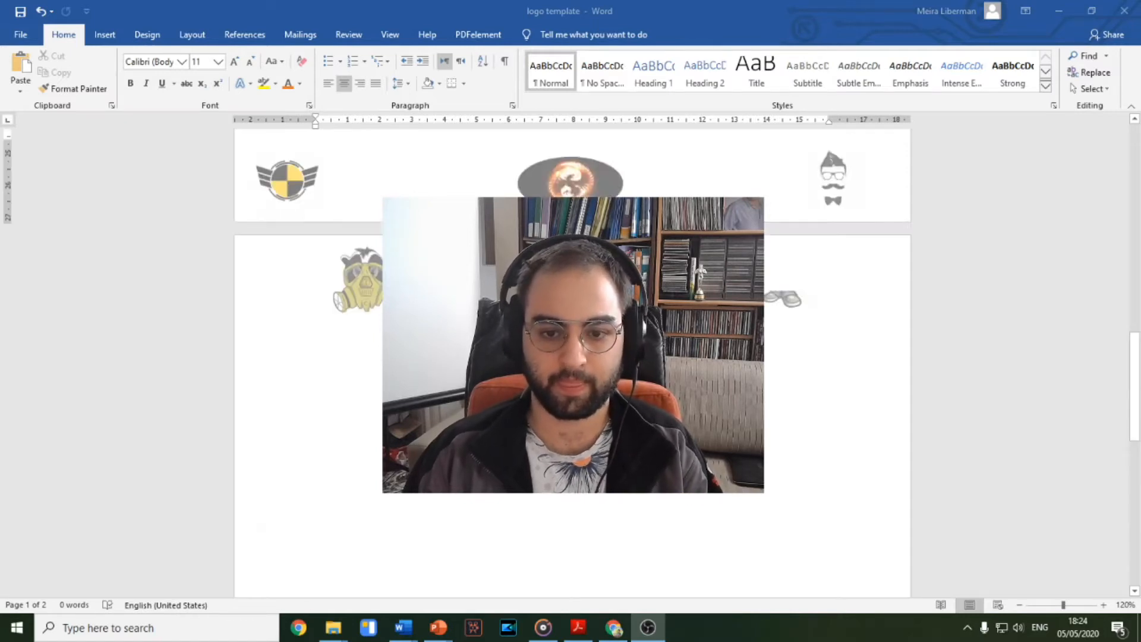
scroll(889, 359, "down", 10)
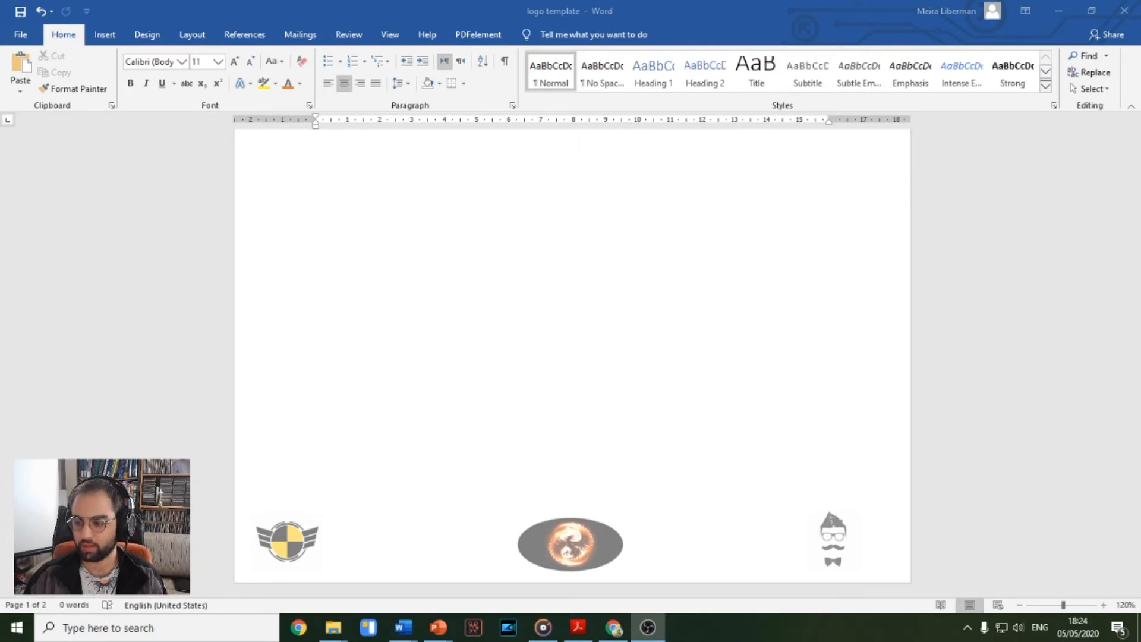
scroll(737, 386, "up", 3)
scroll(595, 375, "down", 8)
scroll(416, 327, "up", 6)
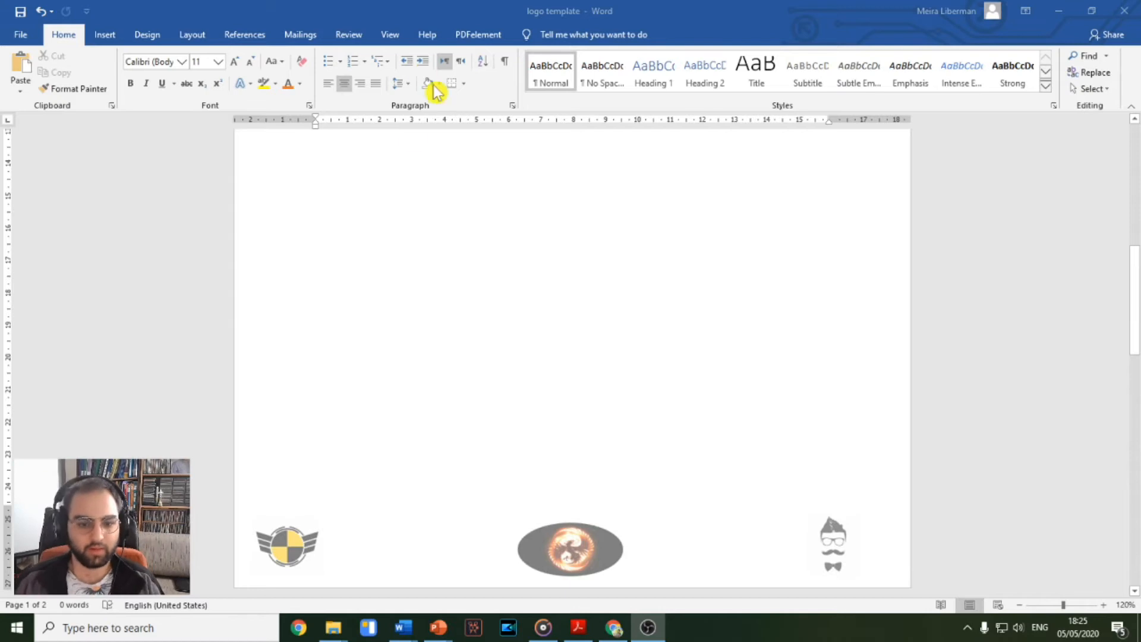
scroll(352, 272, "down", 6)
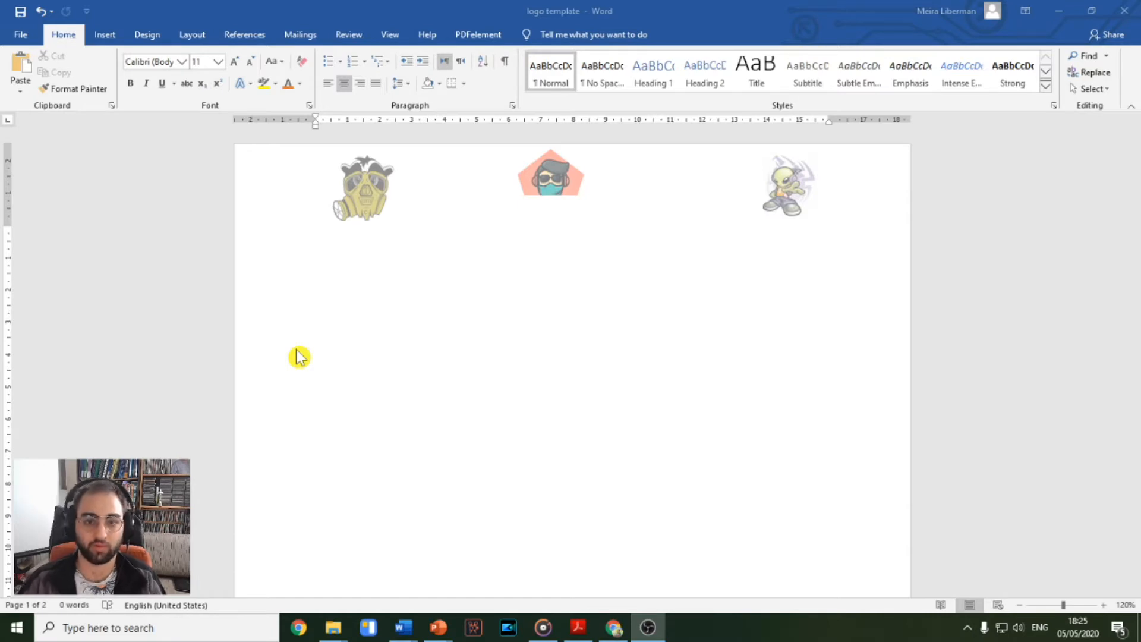
left_click(499, 282)
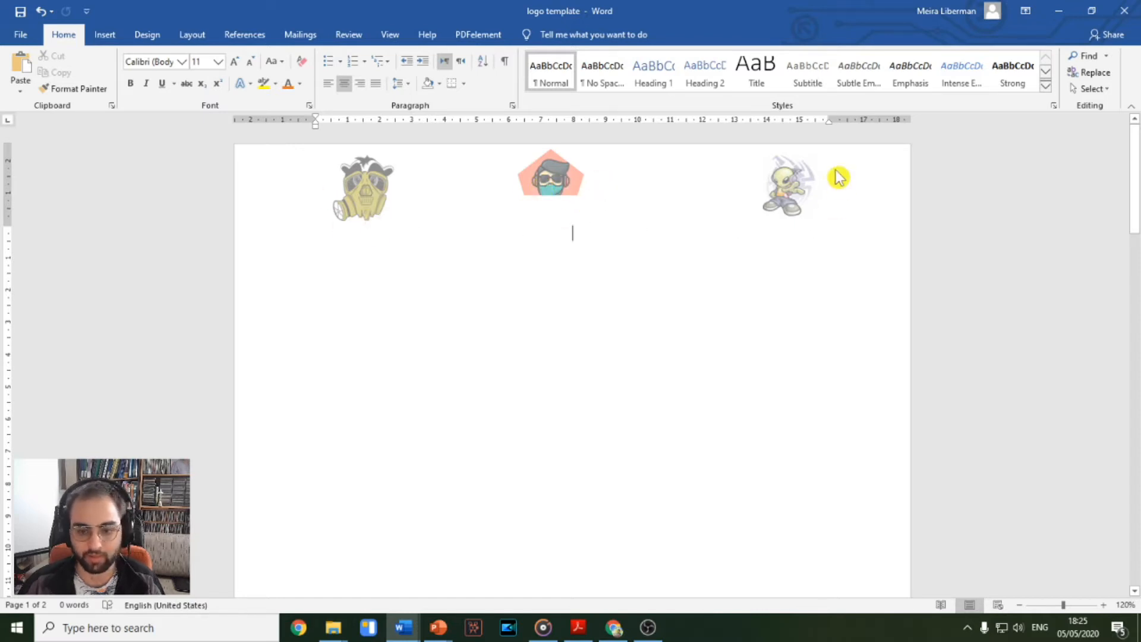
scroll(794, 219, "up", 10)
scroll(846, 237, "down", 5)
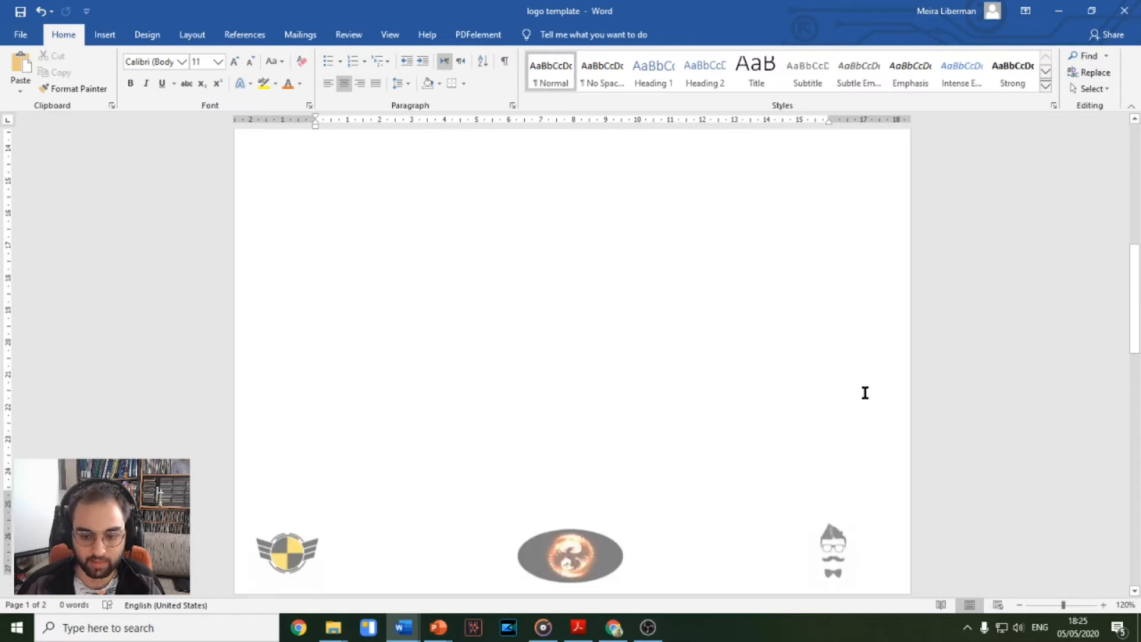
scroll(847, 434, "down", 1)
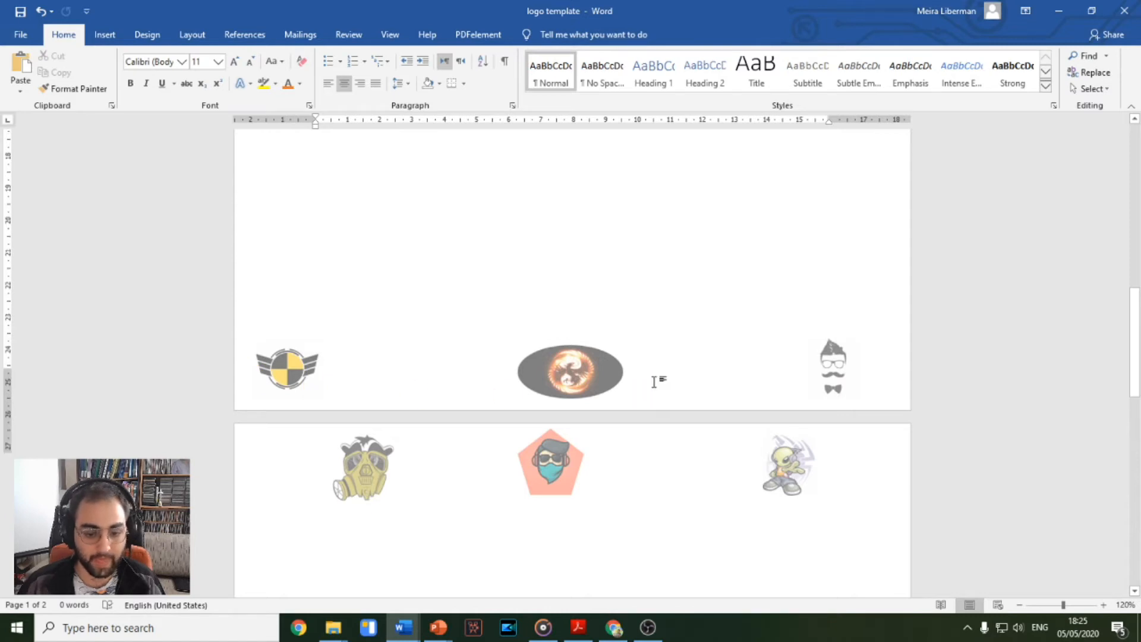
scroll(672, 383, "up", 3)
scroll(693, 384, "up", 6)
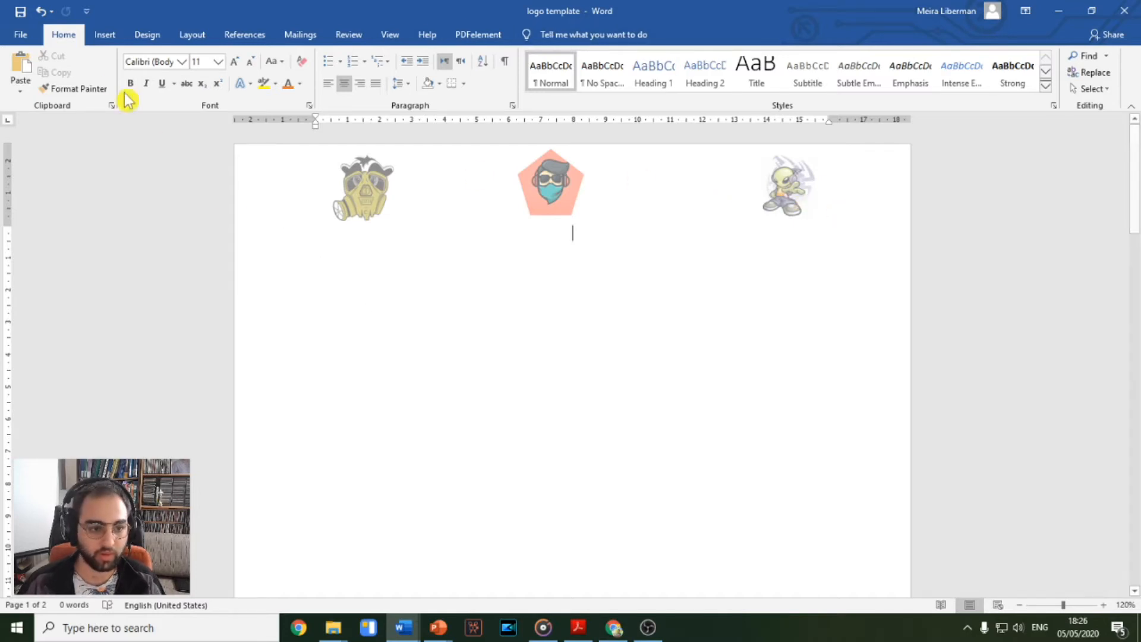
Step: Open the document's existing page header for editing
left_click(96, 37)
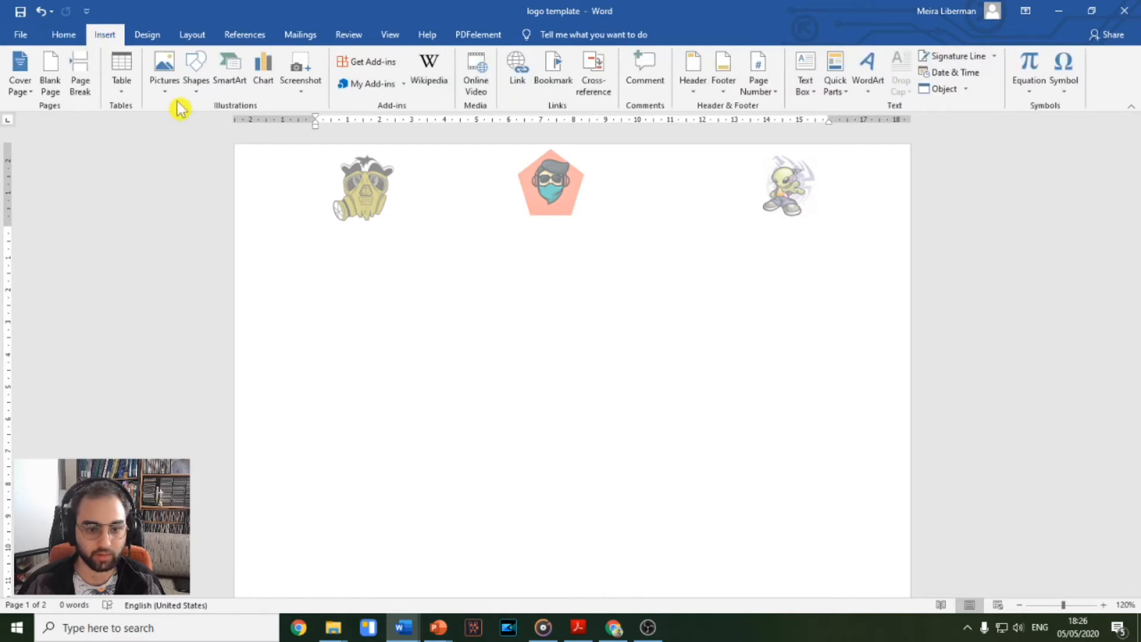
left_click(700, 95)
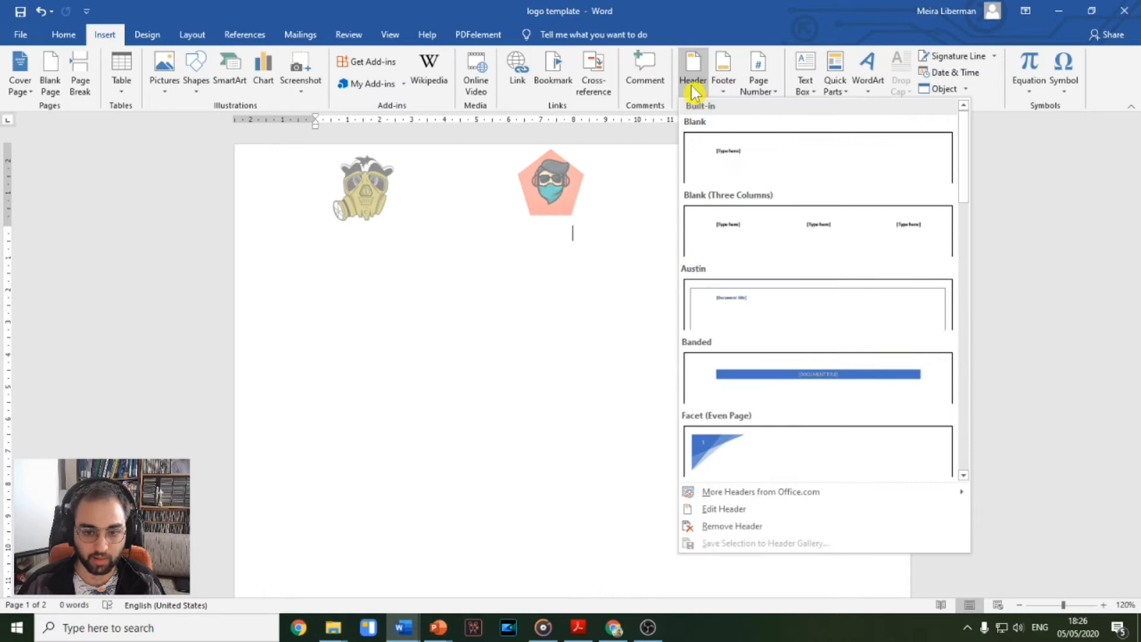
left_click(774, 517)
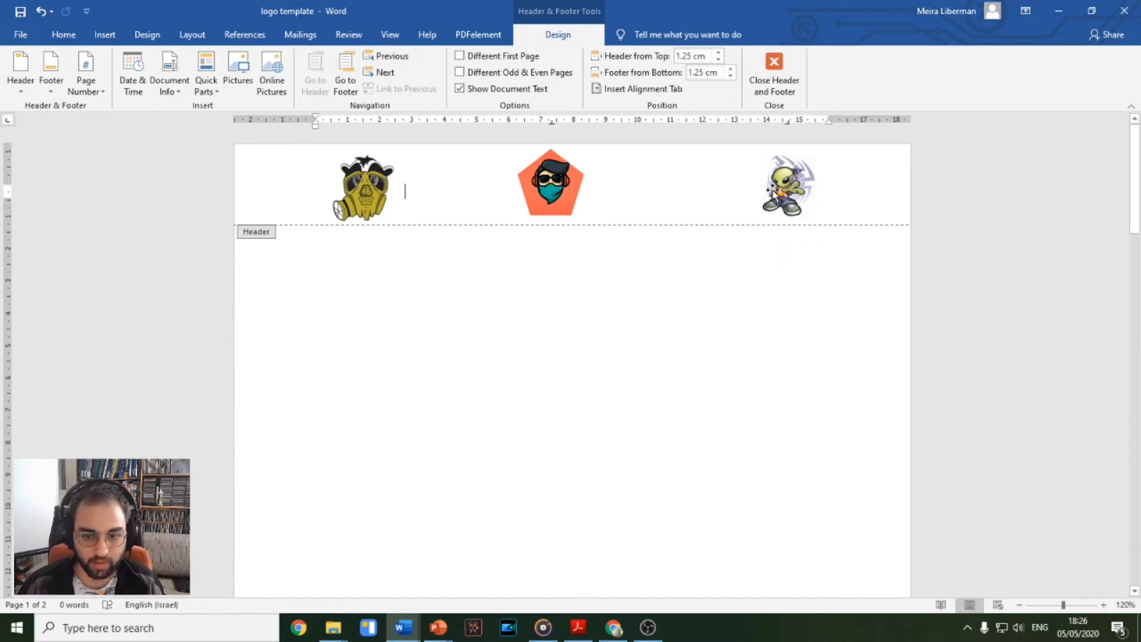
Step: Reposition the gas-mask, masked-face and alien logos within the header and check their arrangement on the second page
left_click_drag(773, 193, 807, 193)
left_click_drag(534, 194, 592, 184)
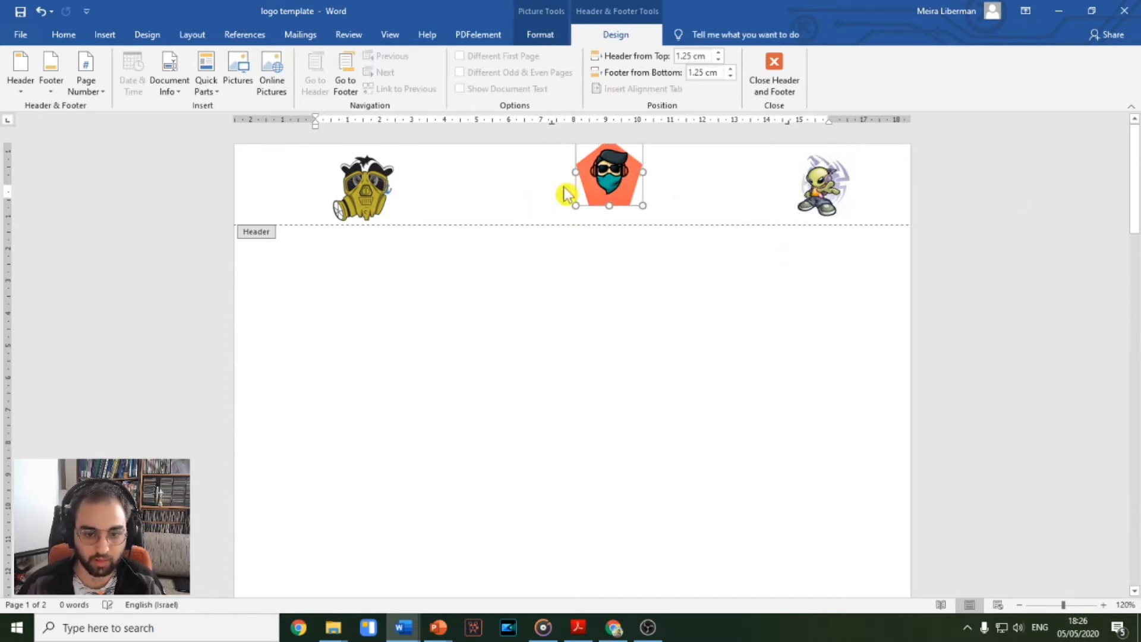
left_click_drag(375, 196, 381, 188)
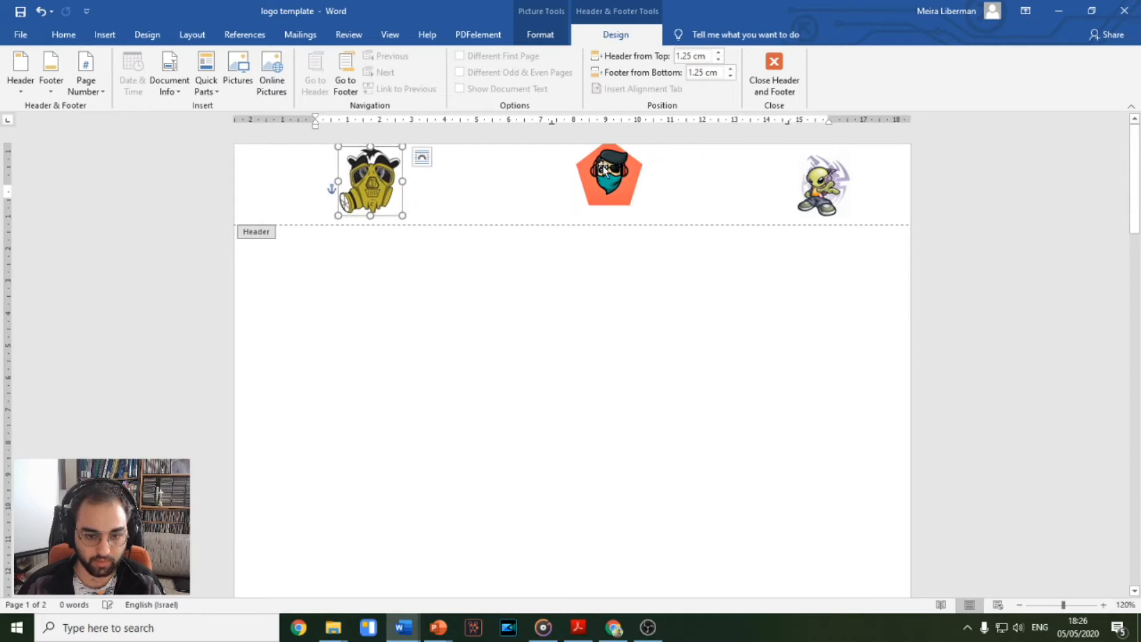
left_click_drag(603, 171, 589, 176)
scroll(608, 321, "down", 10)
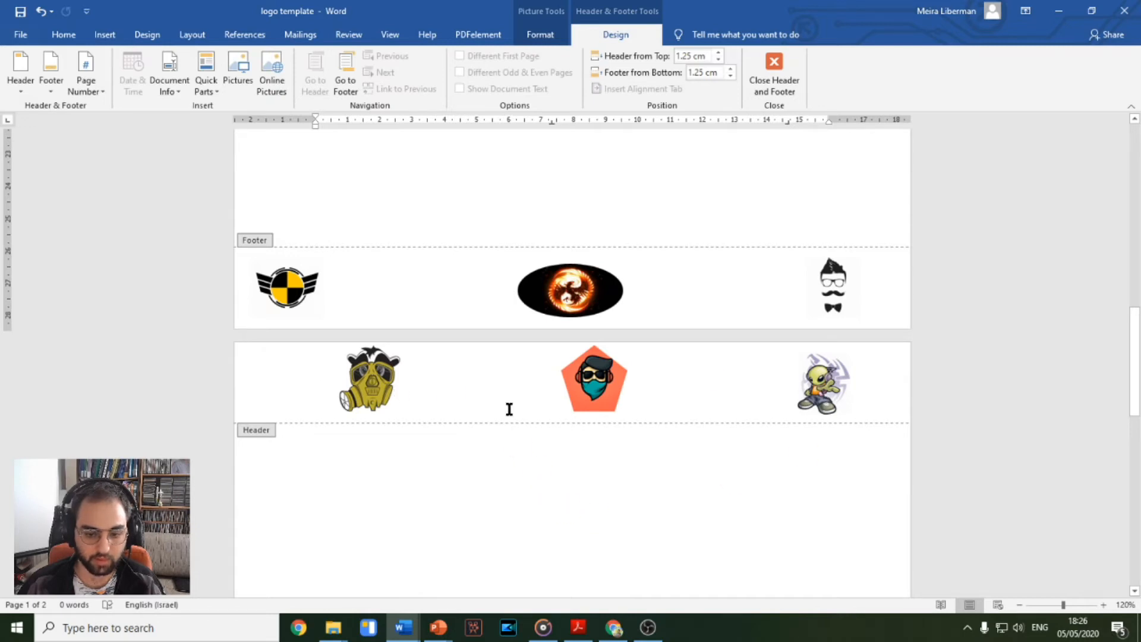
scroll(657, 298, "up", 6)
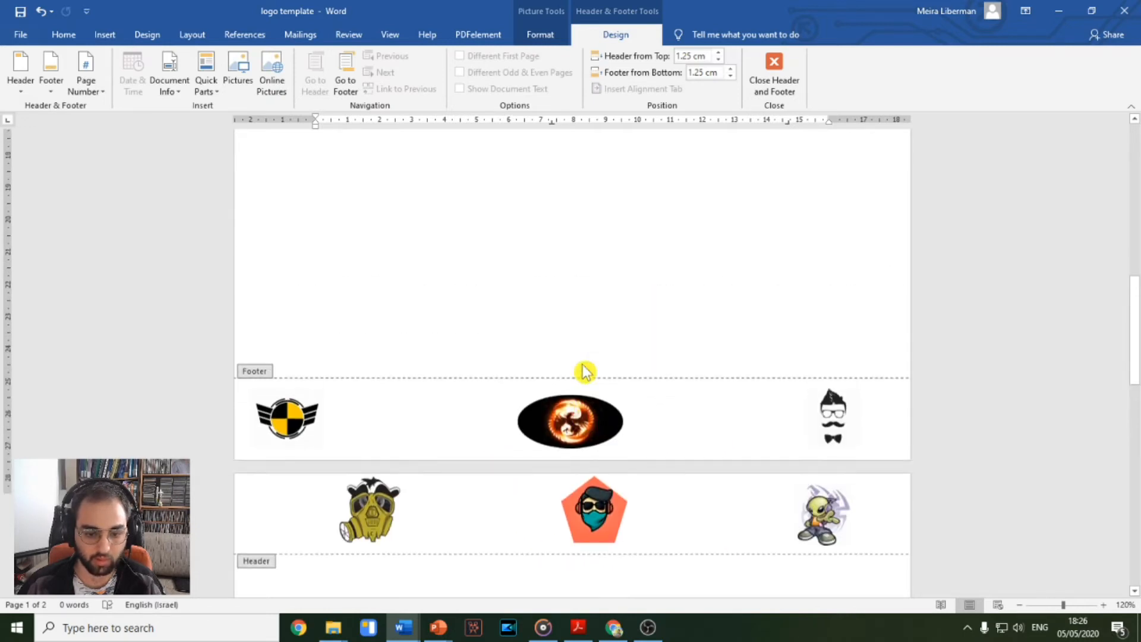
scroll(658, 271, "up", 3)
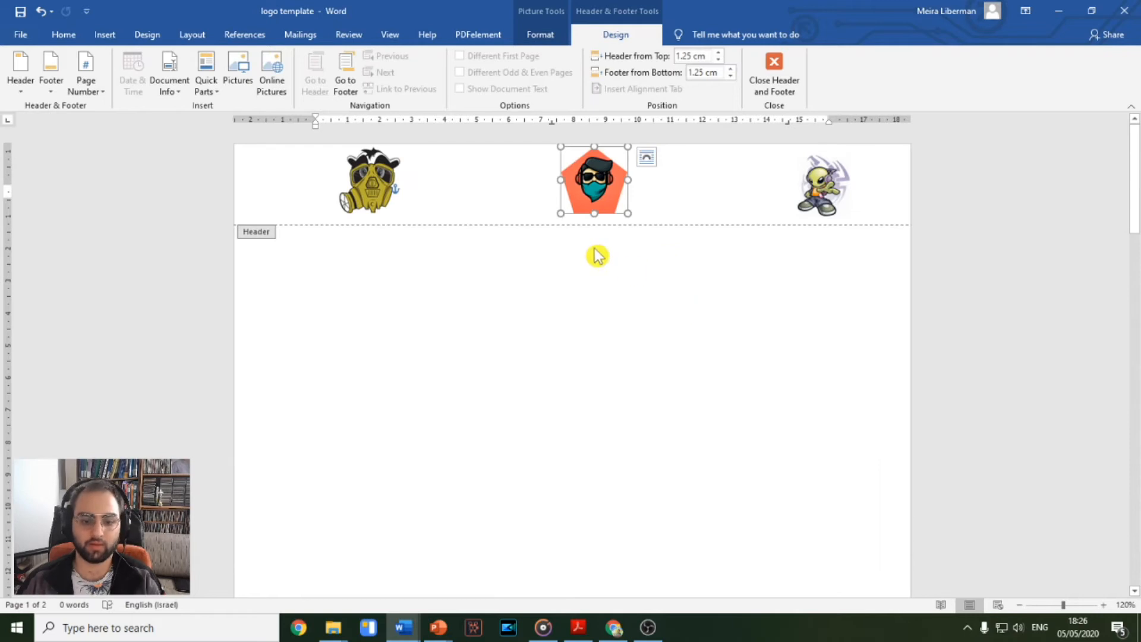
Step: Delete the masked-face, gas-mask and alien logos from the header
key("Delete")
left_click(352, 202)
key("Delete")
left_click(825, 184)
key("Delete")
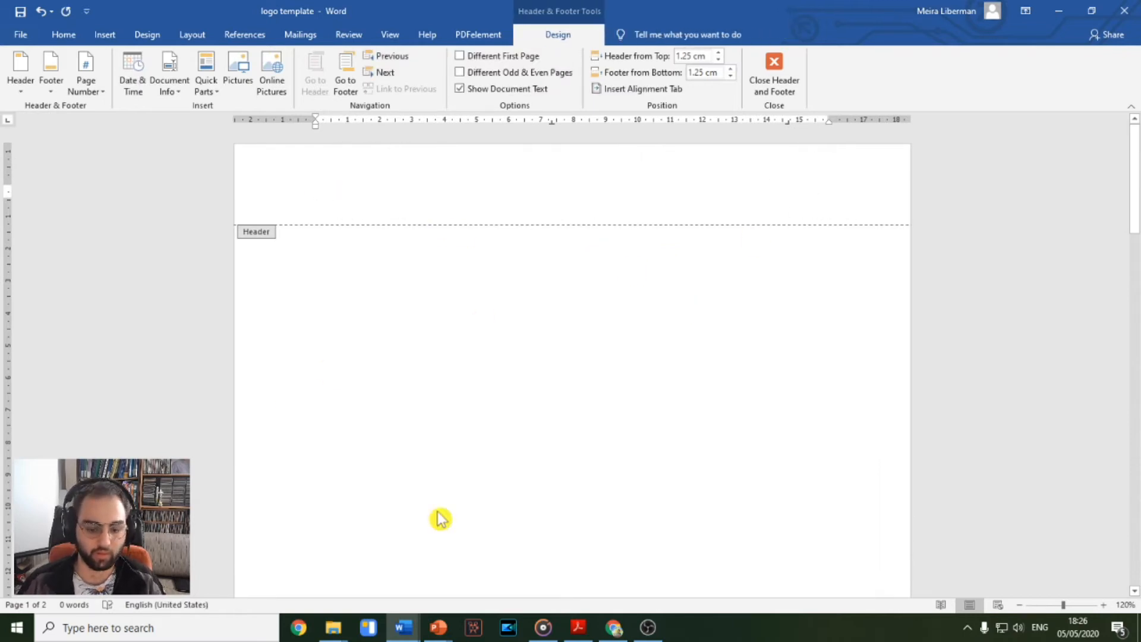
Step: Switch to File Explorer, open the logos folder, and place its window so the document header stays accessible beside it
mouse_move(340, 630)
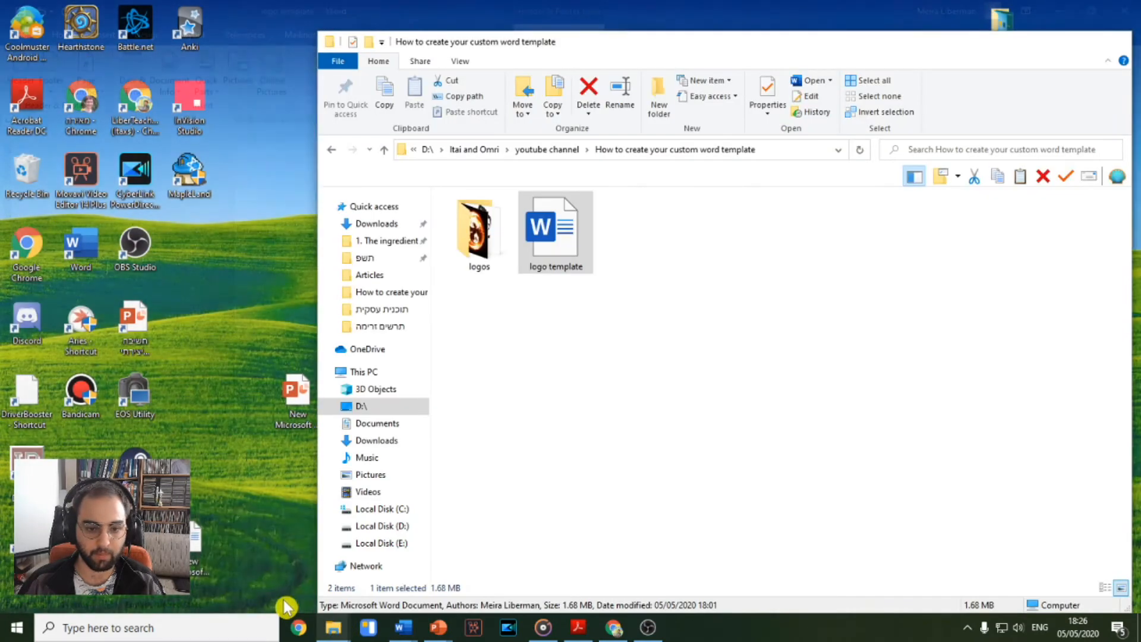
left_click(262, 570)
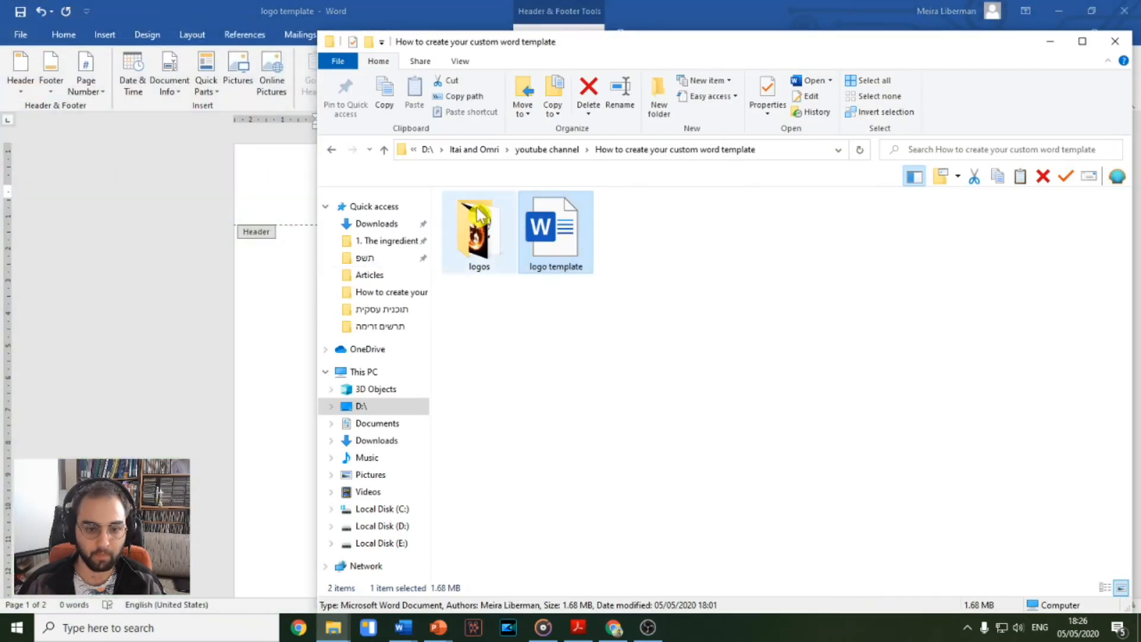
double_click(478, 225)
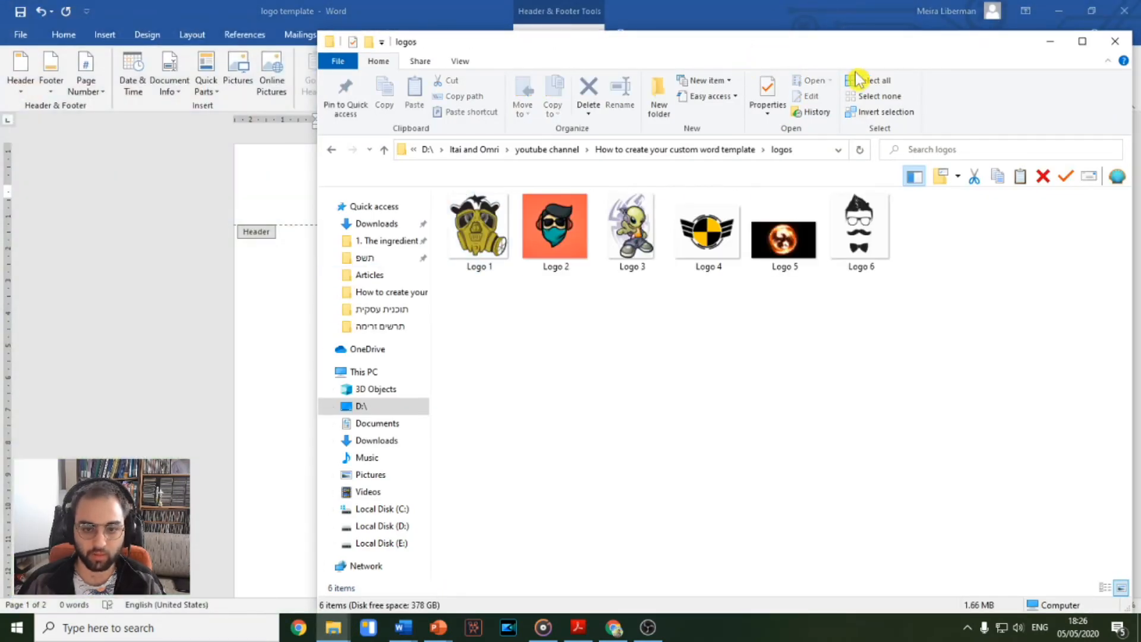
left_click_drag(829, 60, 758, 66)
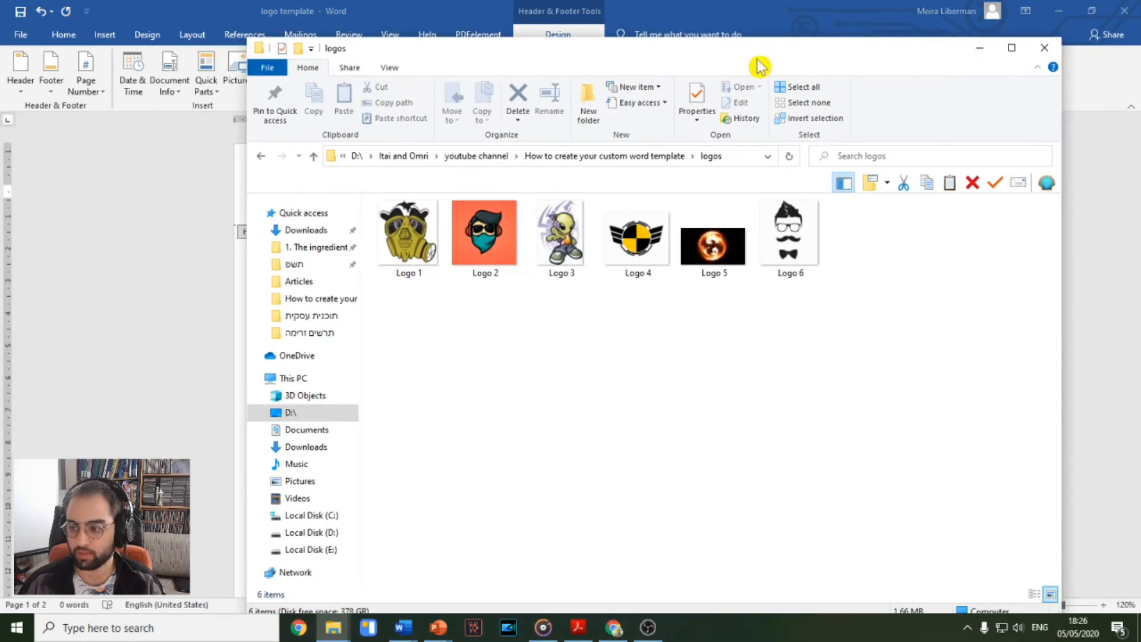
left_click_drag(471, 51, 884, 137)
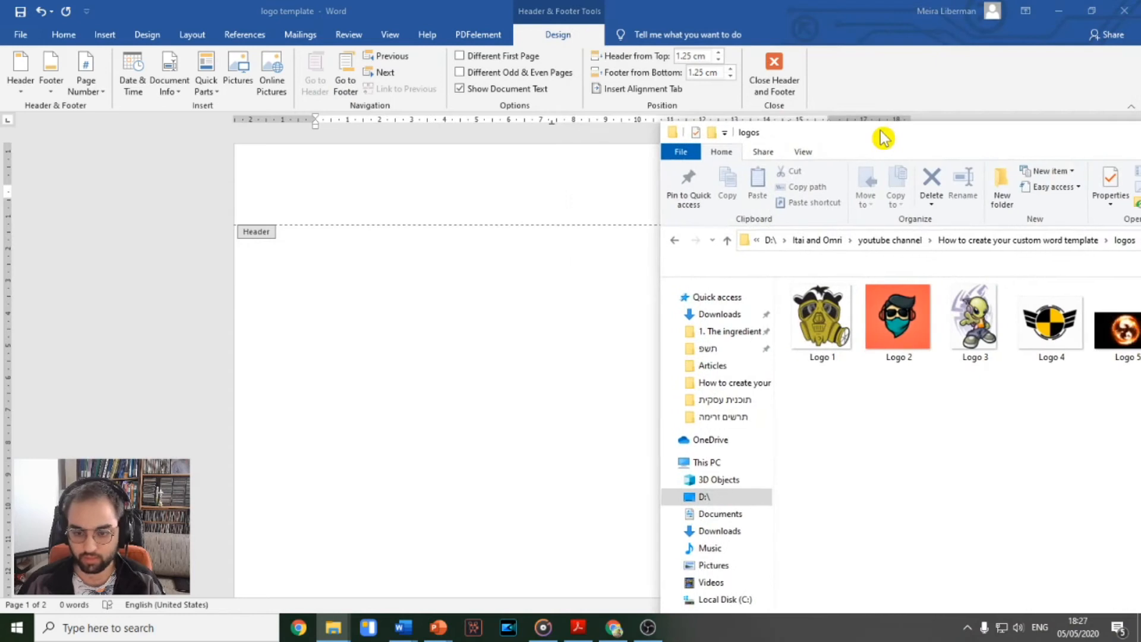
Step: Insert the Logo 1 image from the logos folder into the empty page header
left_click(838, 318)
left_click_drag(834, 318, 445, 215)
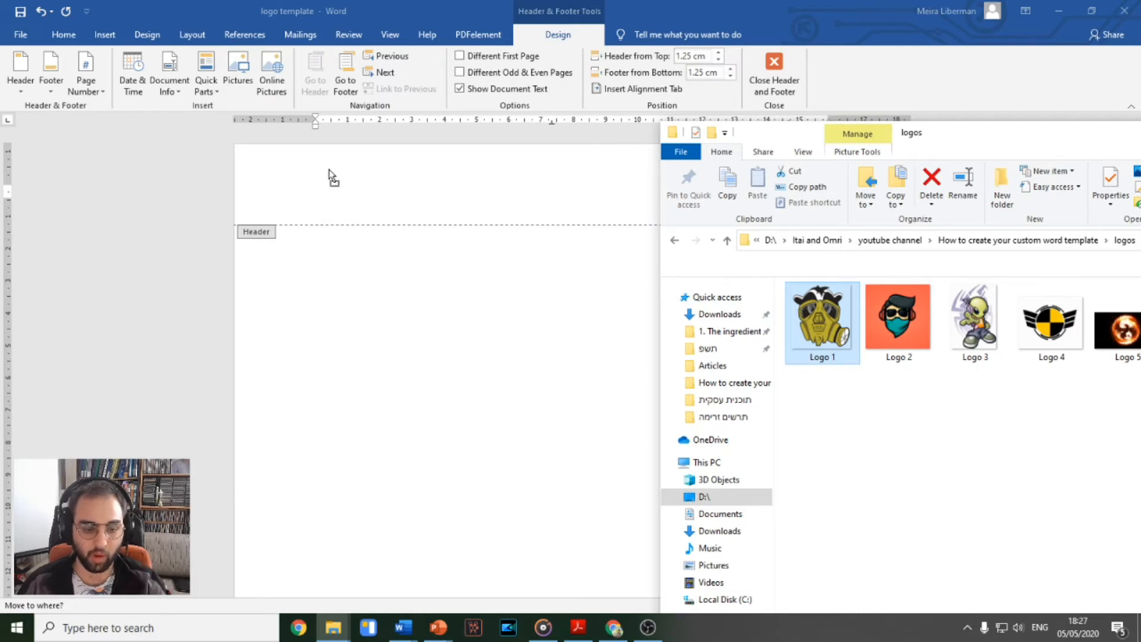
left_click_drag(323, 173, 337, 178)
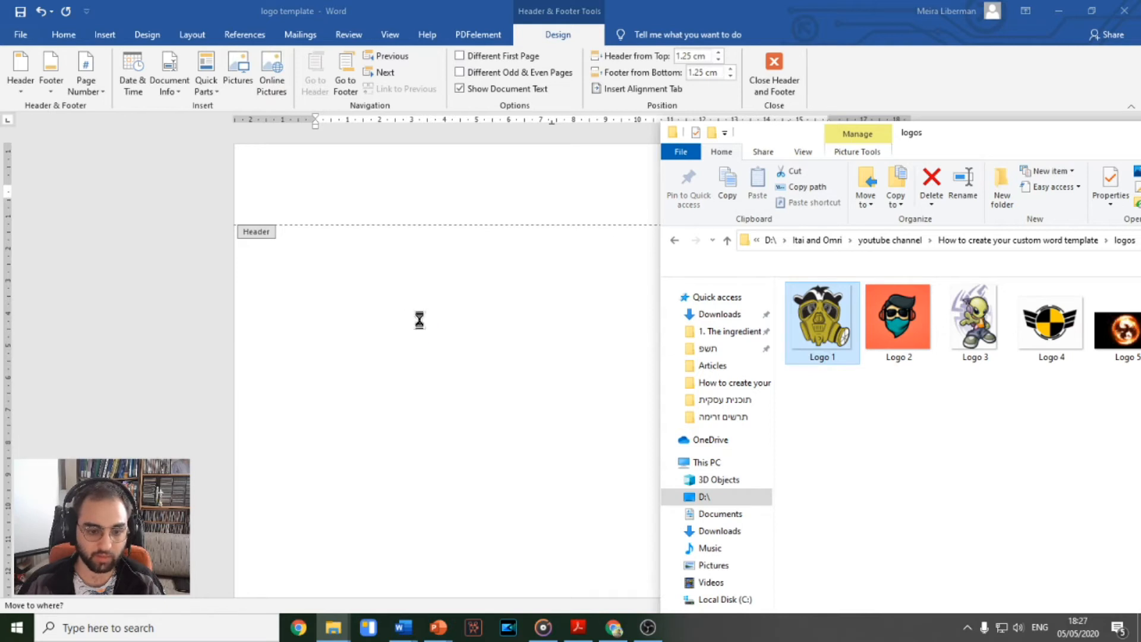
left_click_drag(422, 327, 419, 318)
Step: Shrink the gas-mask logo in the header proportionally from its lower-right corner to about 5.5 cm wide
scroll(462, 325, "down", 6)
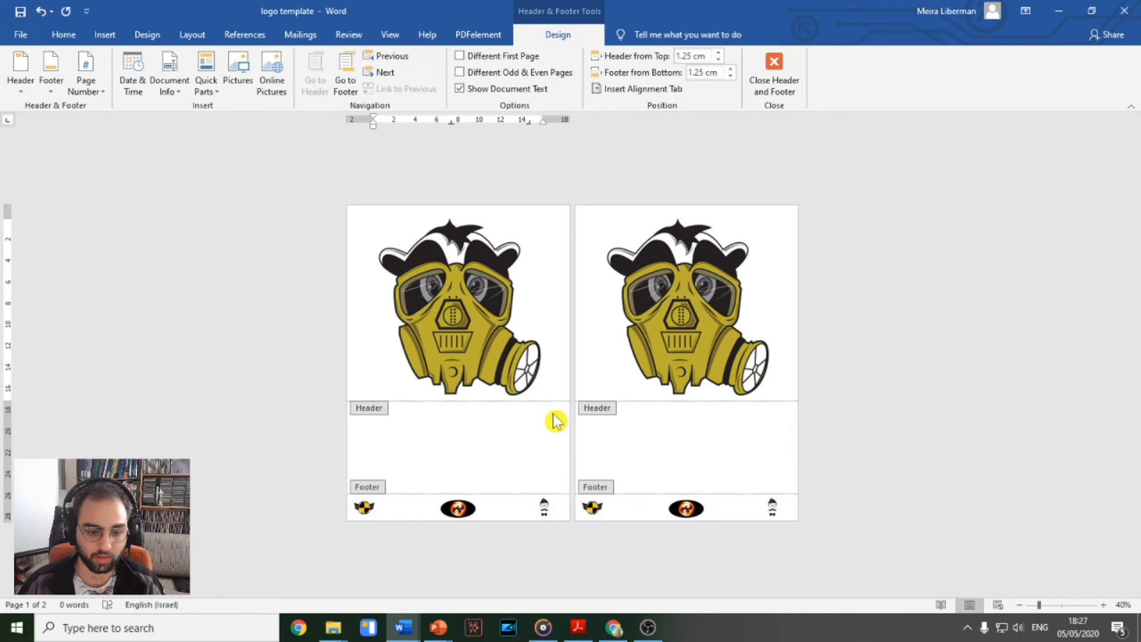
scroll(517, 419, "up", 4)
scroll(336, 393, "up", 3)
scroll(509, 380, "down", 3)
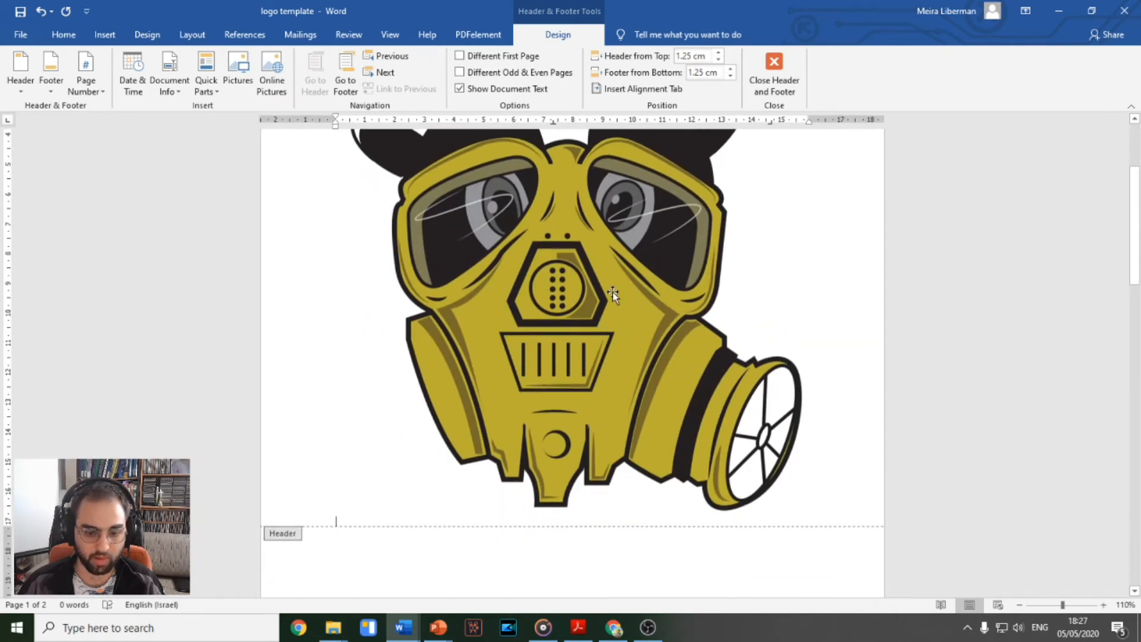
left_click(630, 286)
scroll(798, 286, "up", 3)
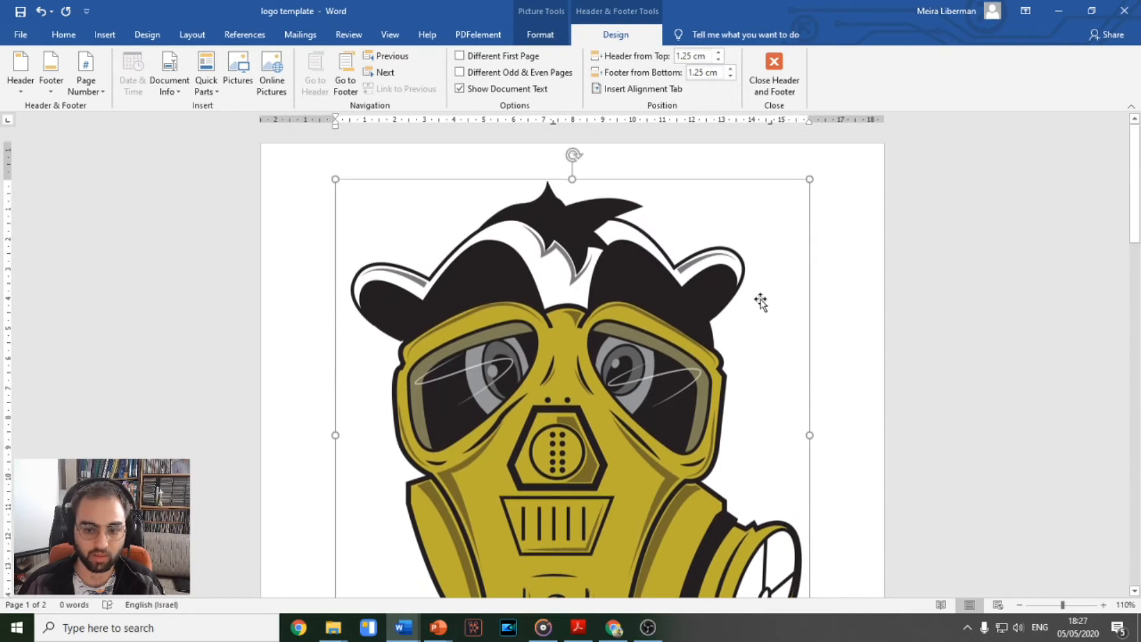
scroll(421, 528, "down", 5)
scroll(790, 369, "up", 4)
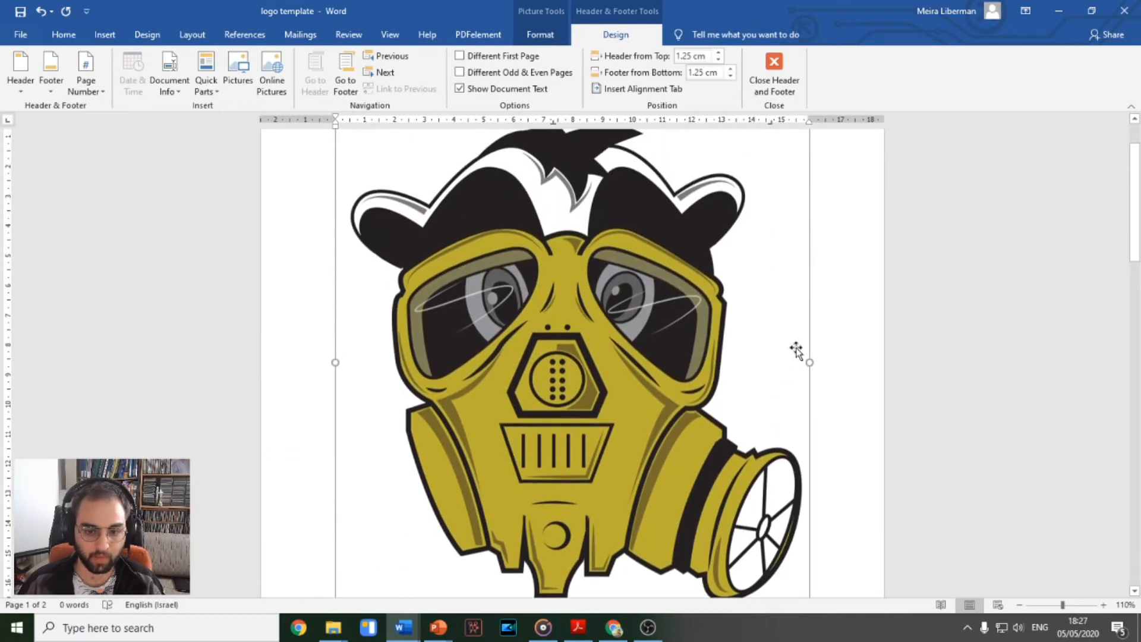
scroll(802, 309, "up", 1)
scroll(802, 356, "down", 3)
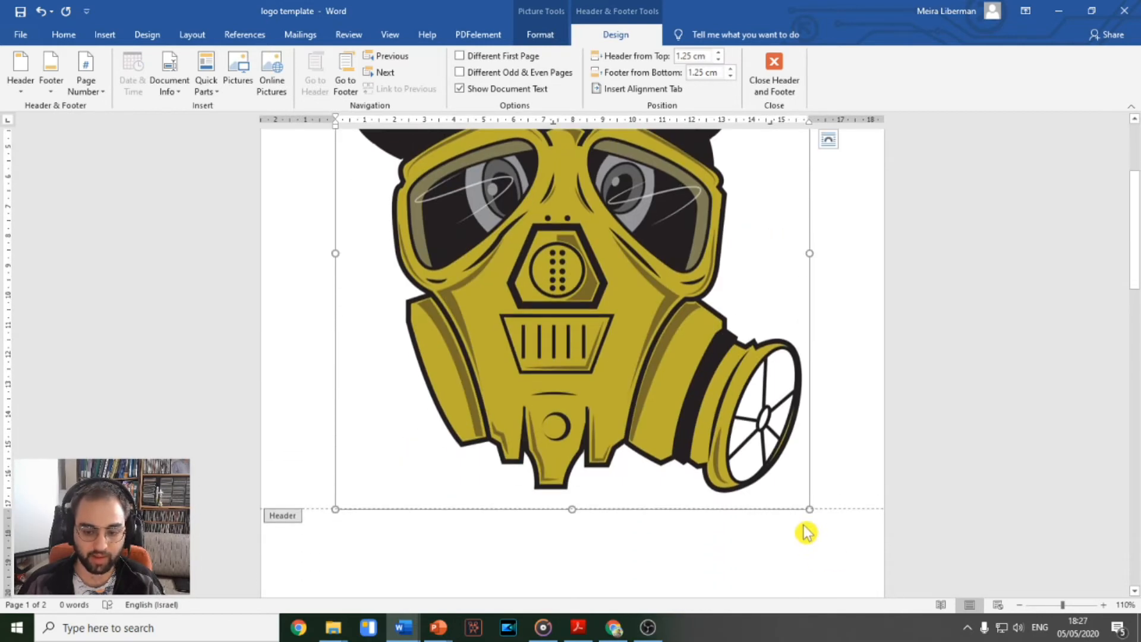
left_click_drag(809, 509, 533, 211)
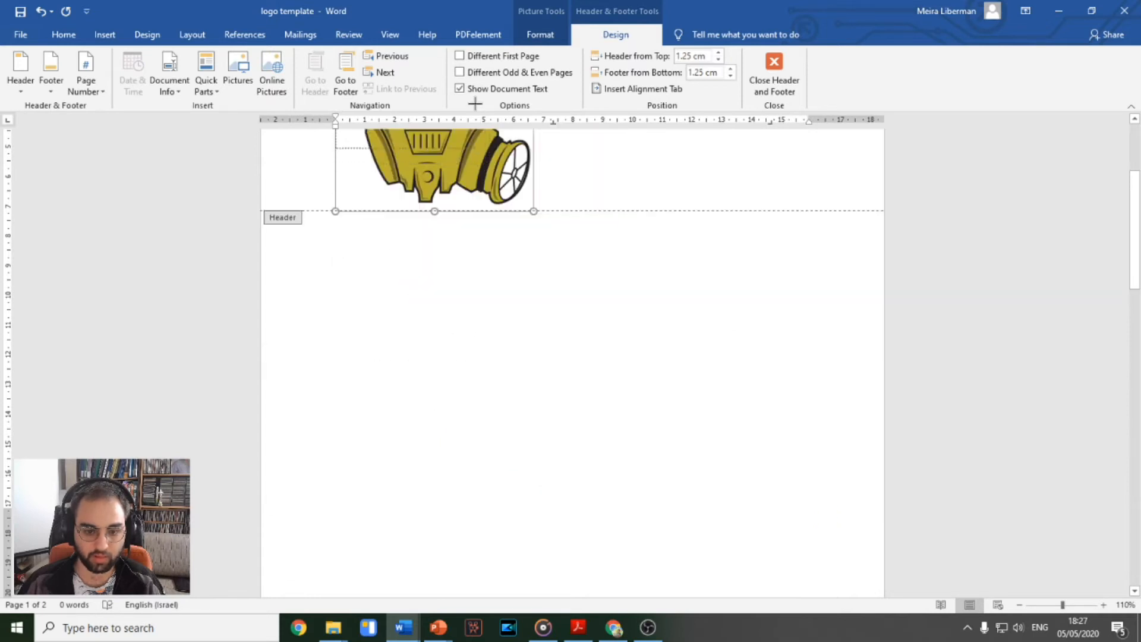
scroll(542, 388, "up", 3)
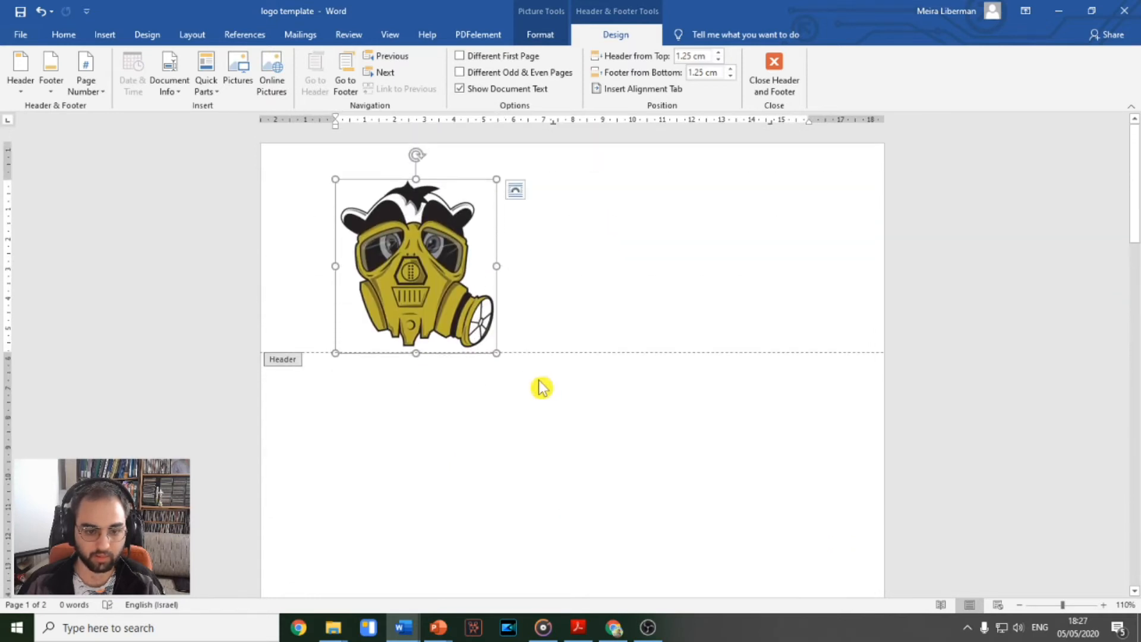
Step: Shrink the gas-mask logo proportionally to about 3 cm wide and set its text wrapping to Square
left_click_drag(496, 357, 422, 226)
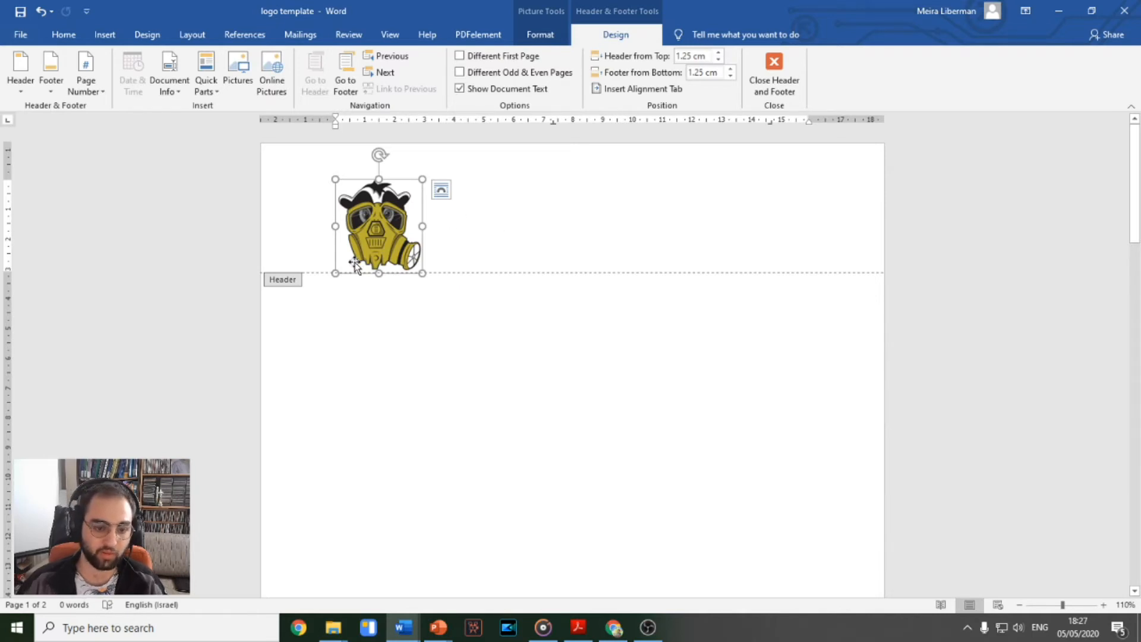
left_click(441, 190)
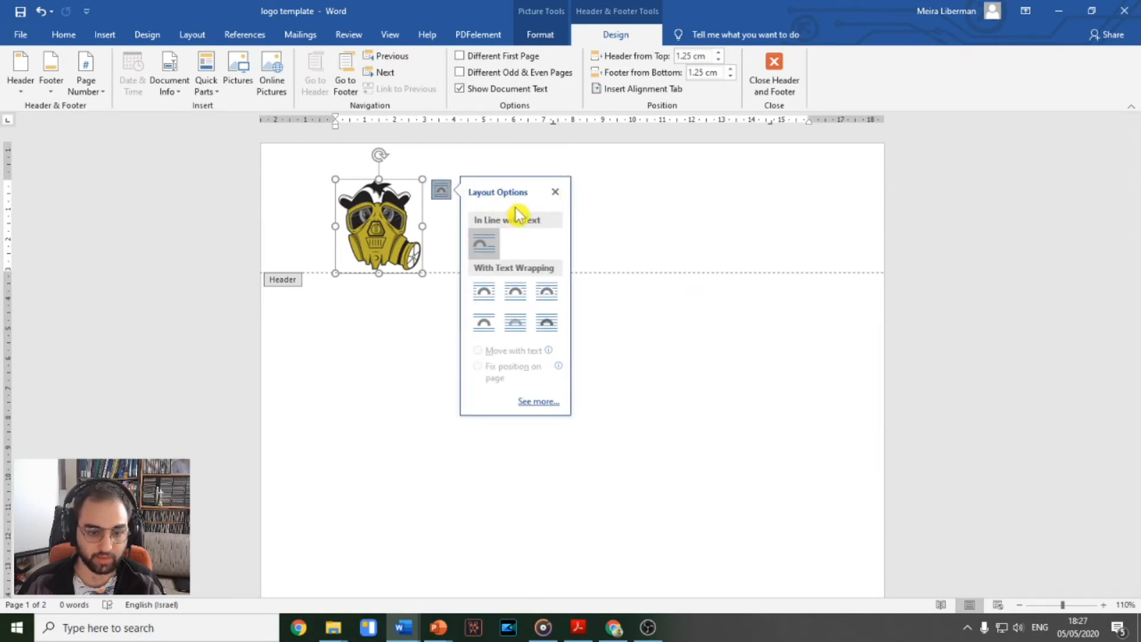
left_click(482, 297)
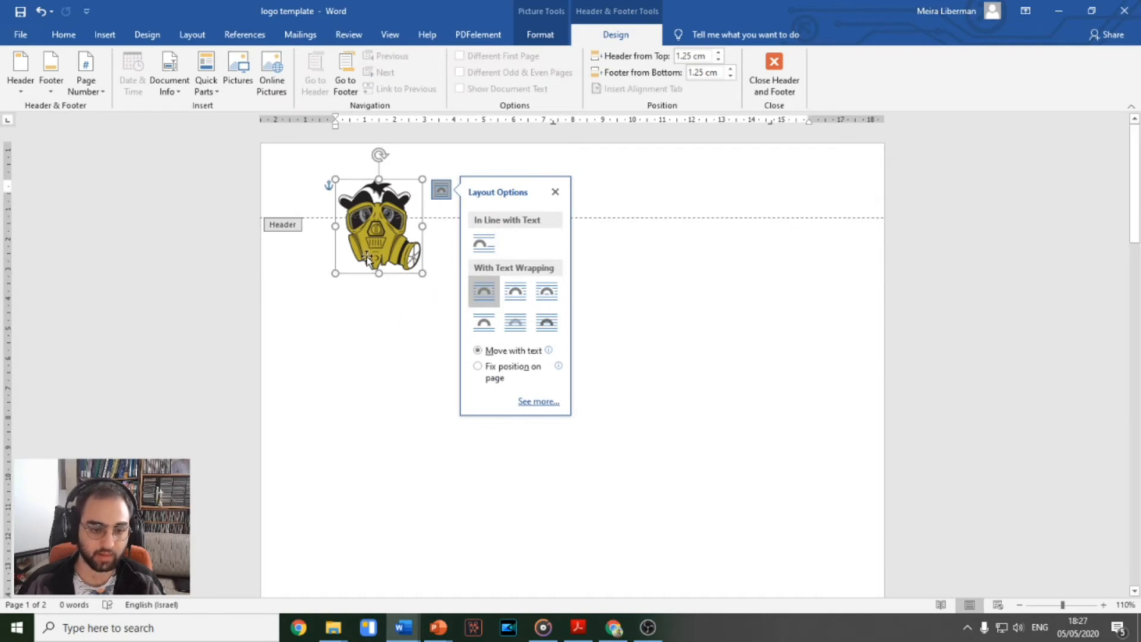
Step: Shrink the gas-mask logo proportionally to about 2 cm wide and place it in the header's upper-left corner
left_click_drag(397, 247, 516, 282)
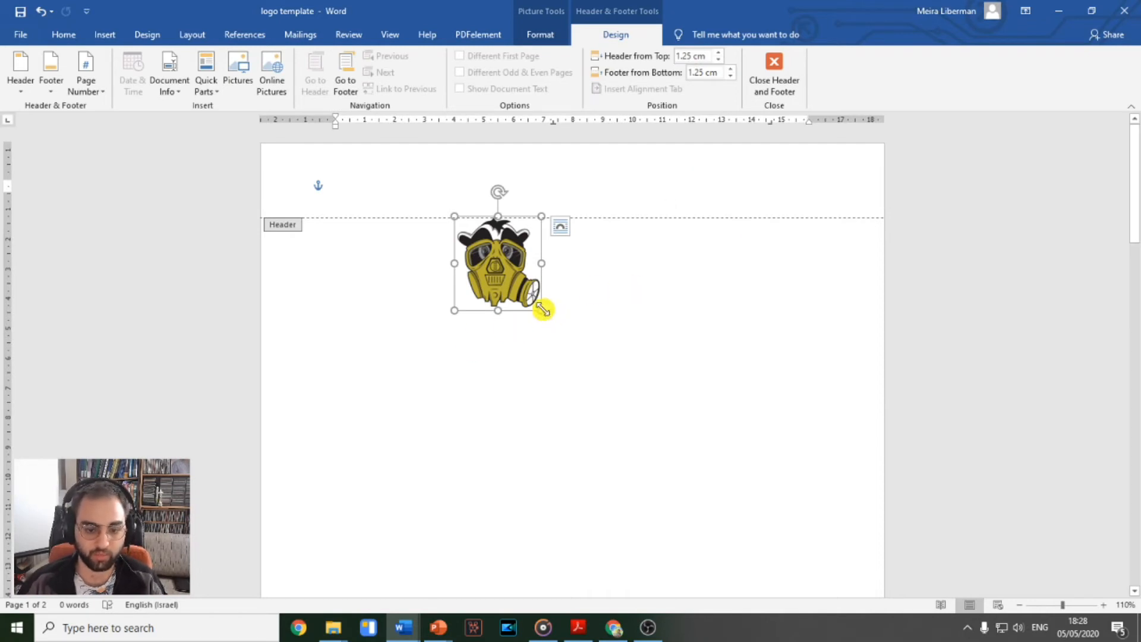
left_click_drag(541, 310, 513, 279)
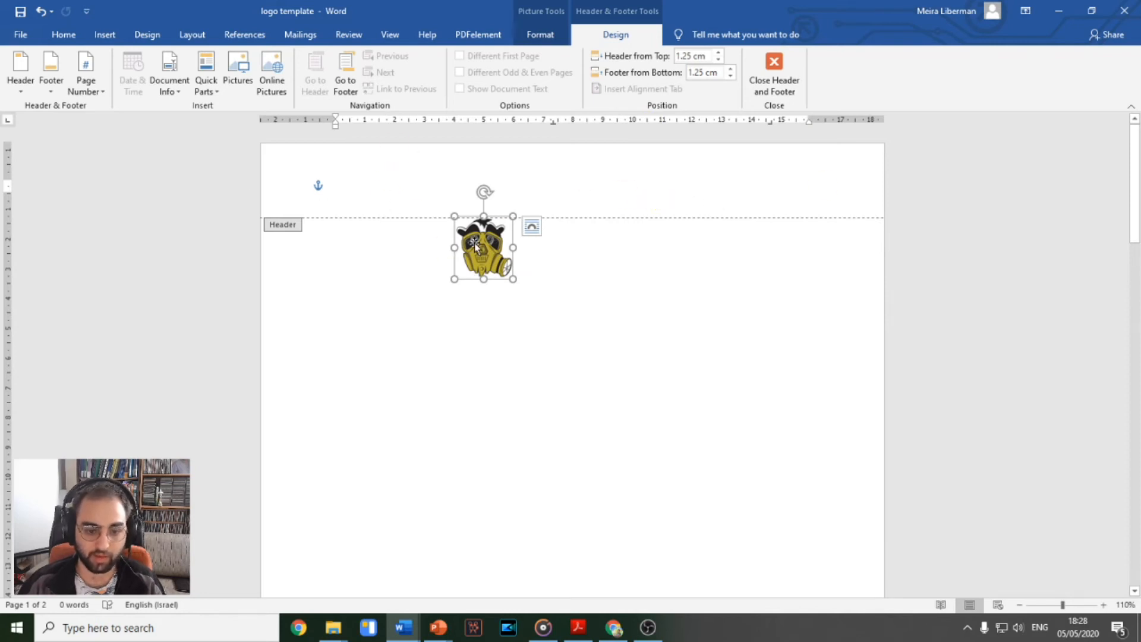
mouse_move(486, 256)
left_mouse_down()
mouse_move(422, 186)
mouse_move(338, 185)
left_mouse_up()
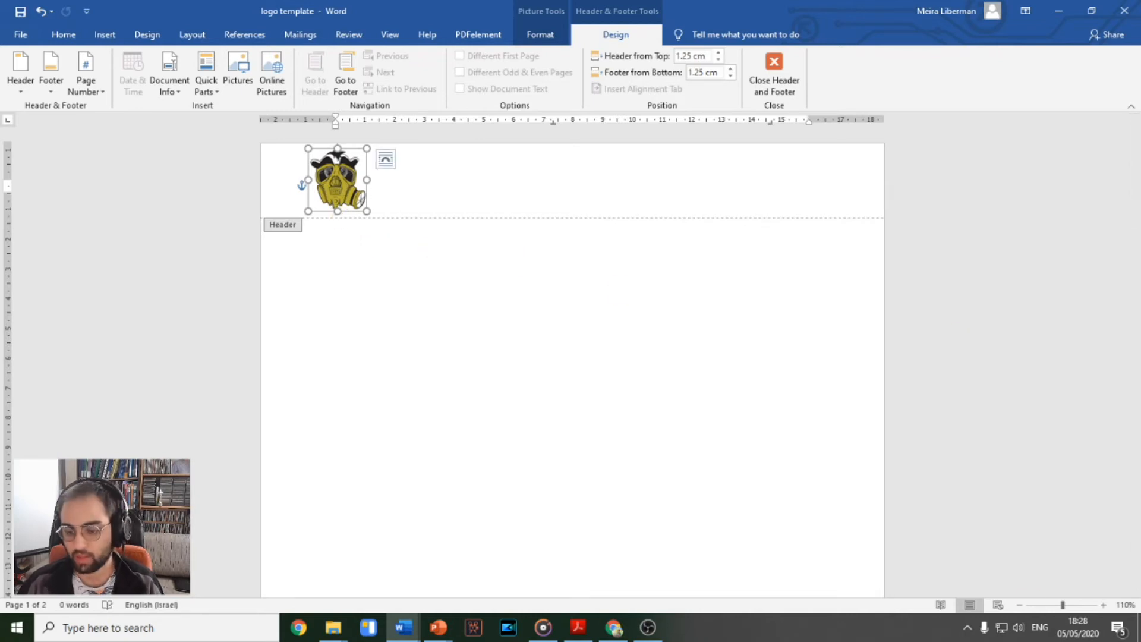
Step: Switch to File Explorer and insert the Logo 2 image from the logos folder into the document header
left_click(333, 627)
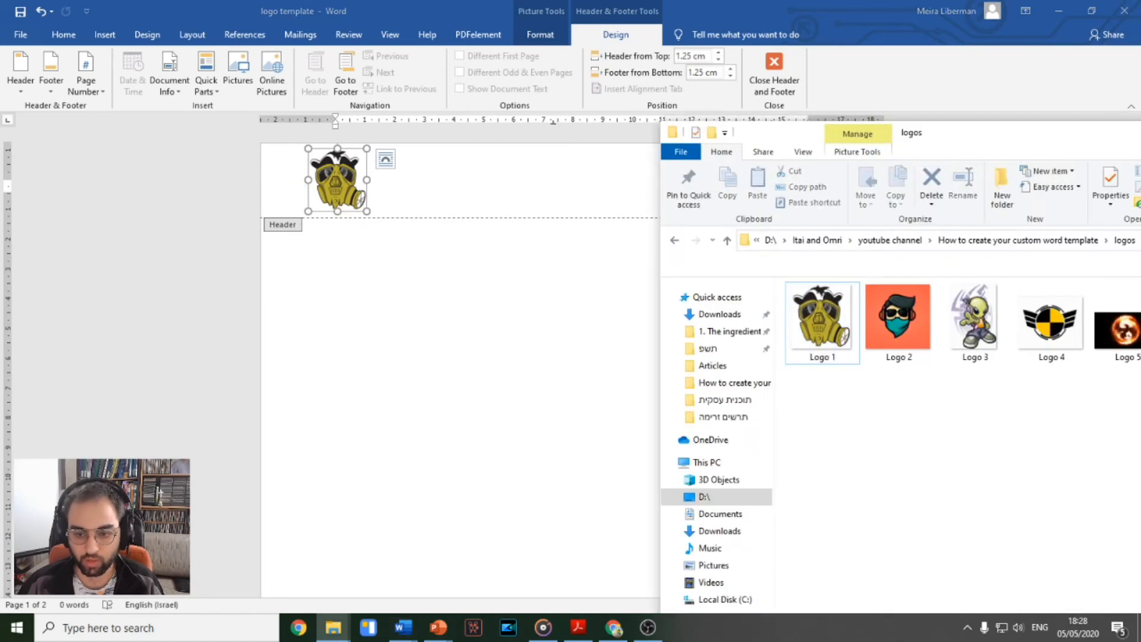
left_click_drag(894, 355, 586, 355)
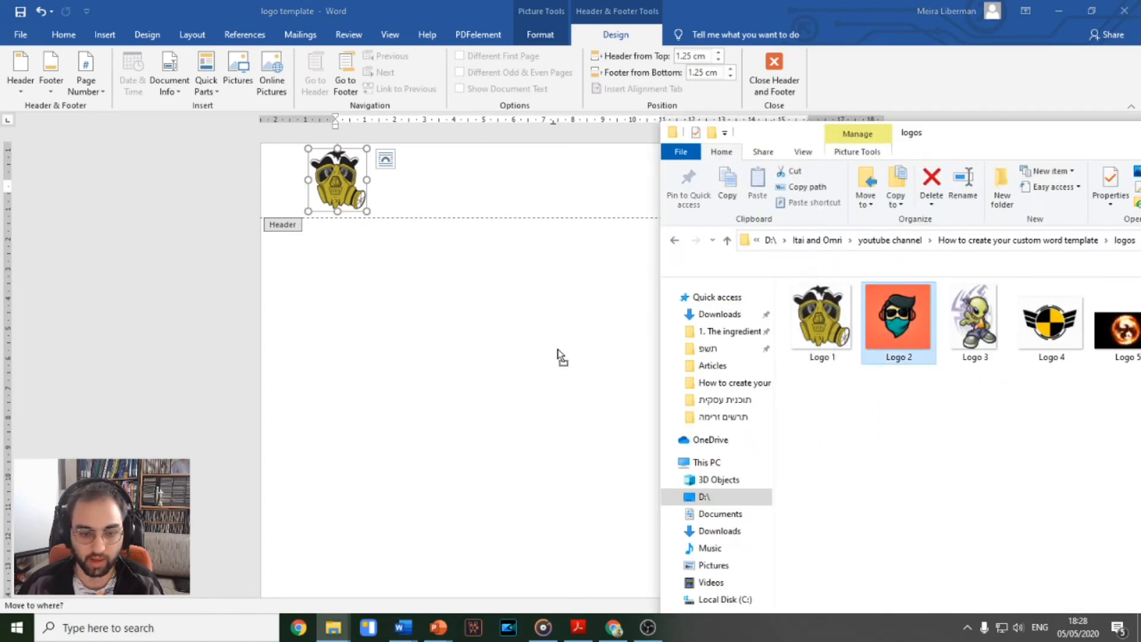
left_click_drag(508, 279, 530, 184)
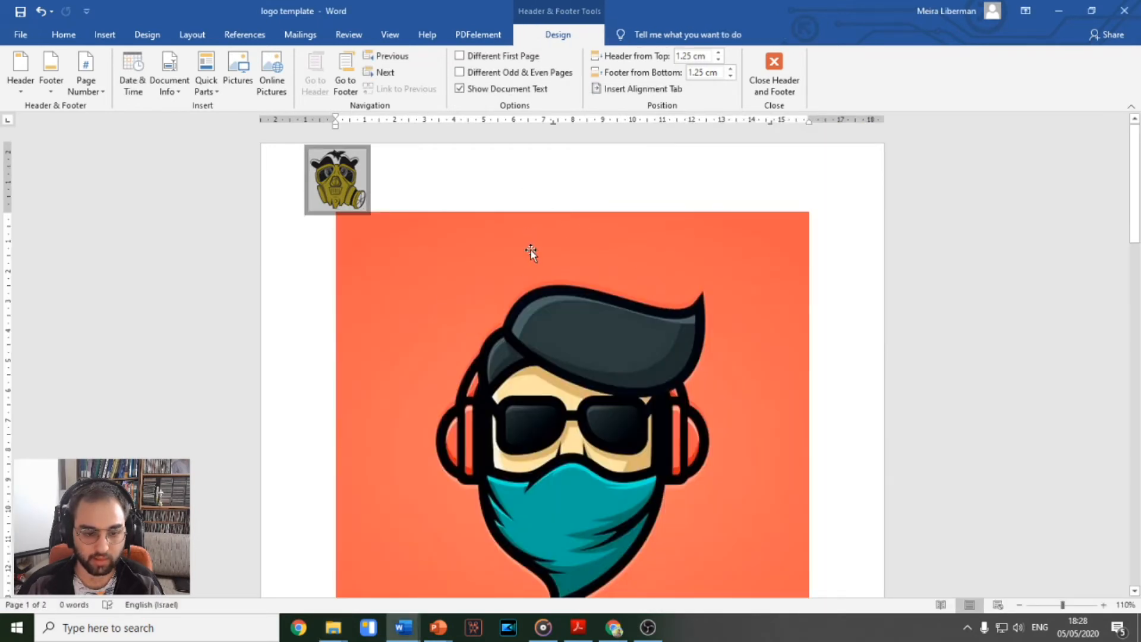
Step: Set the masked-face logo's text wrapping to Tight
left_click(566, 328)
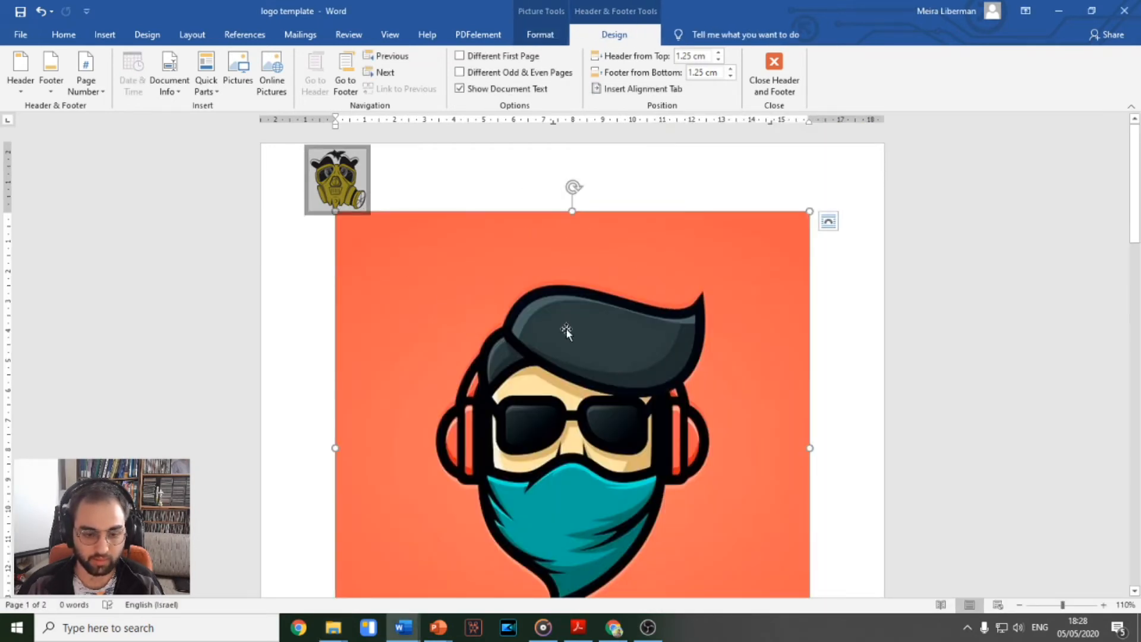
left_click(828, 224)
left_click(901, 324)
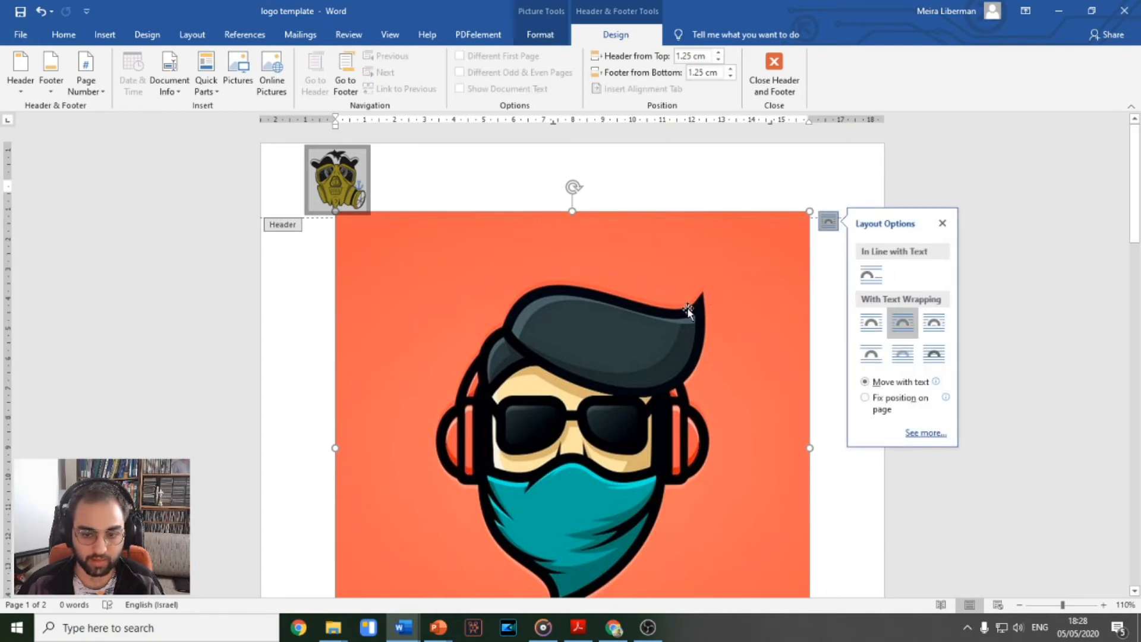
left_click(943, 224)
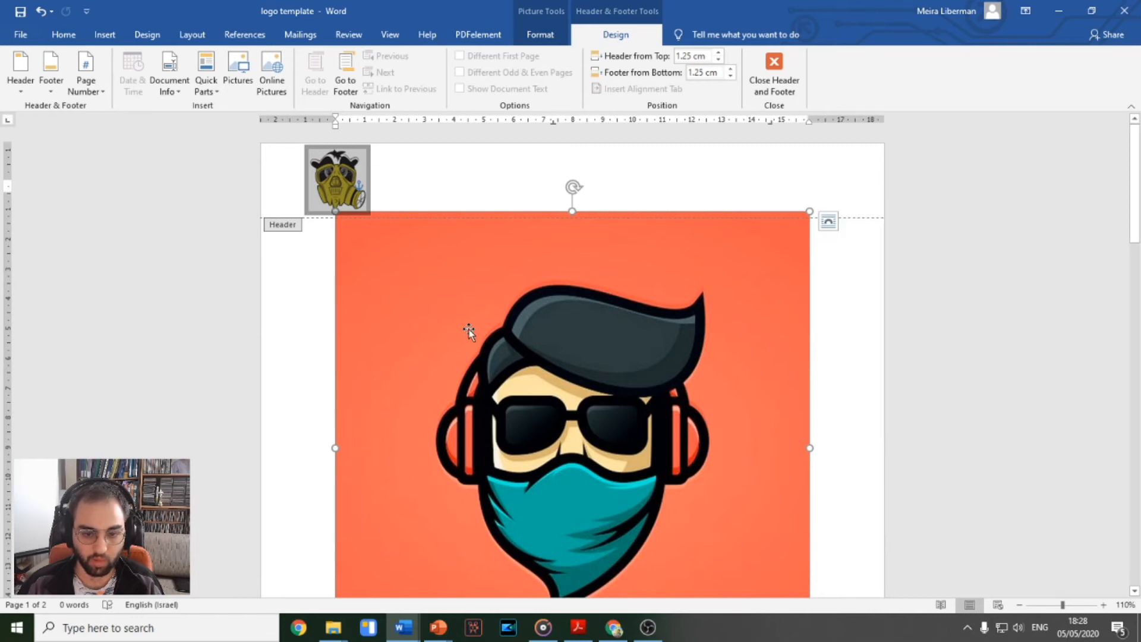
Step: Shrink the masked-face logo proportionally to about 6.3 cm wide and move it to the page's top edge, right of the gas-mask logo
left_click_drag(518, 340, 571, 303)
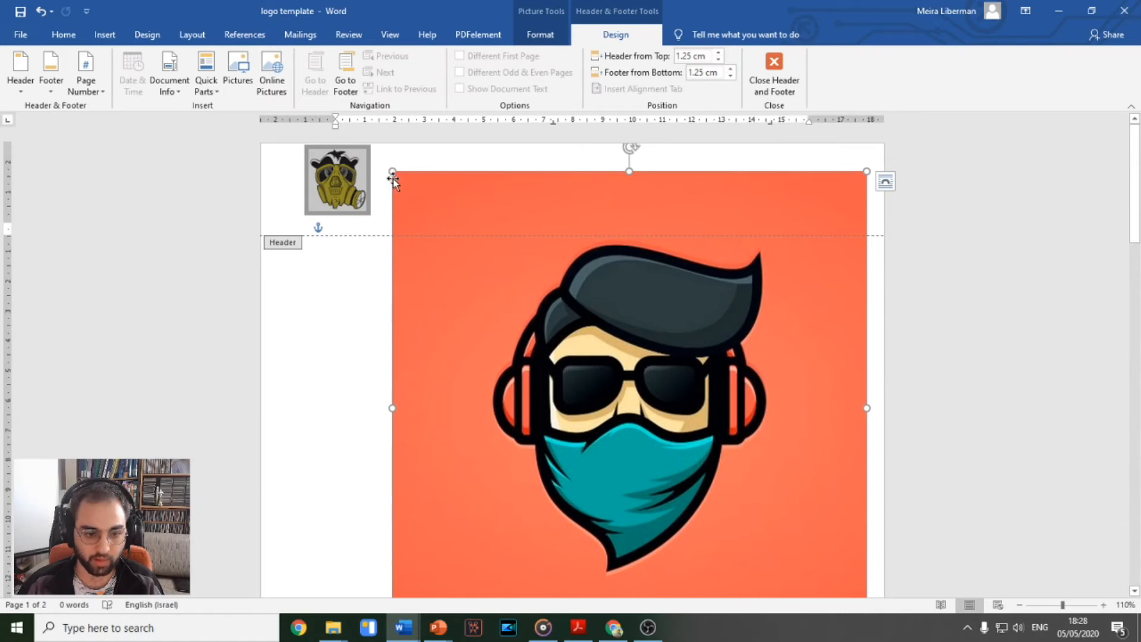
left_click_drag(393, 175, 677, 454)
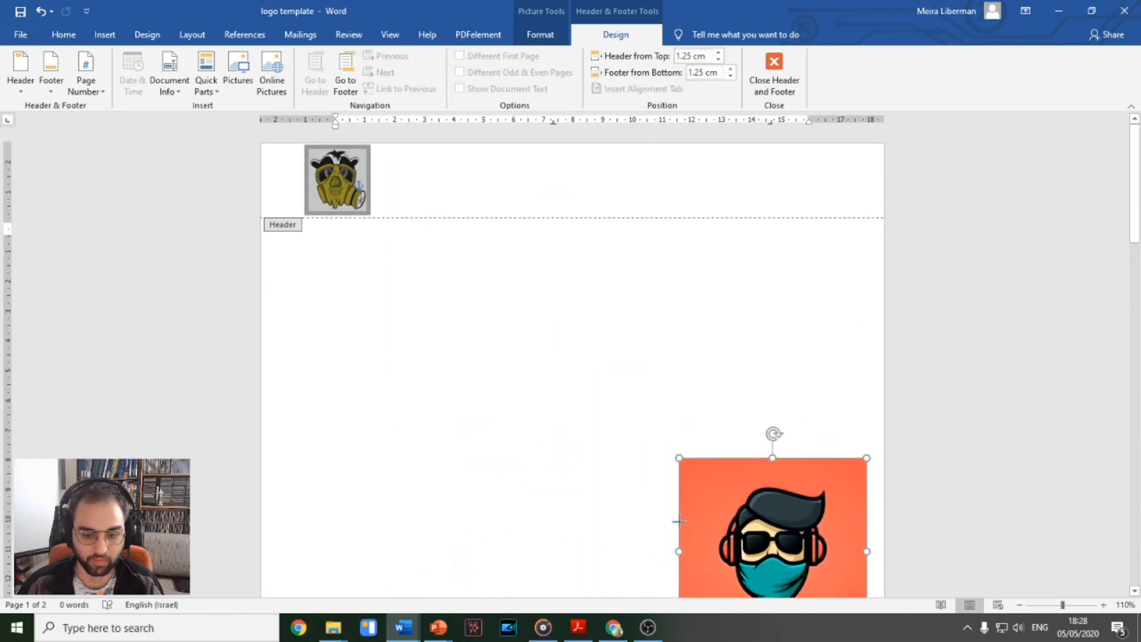
scroll(773, 498, "down", 5)
scroll(666, 250, "up", 3)
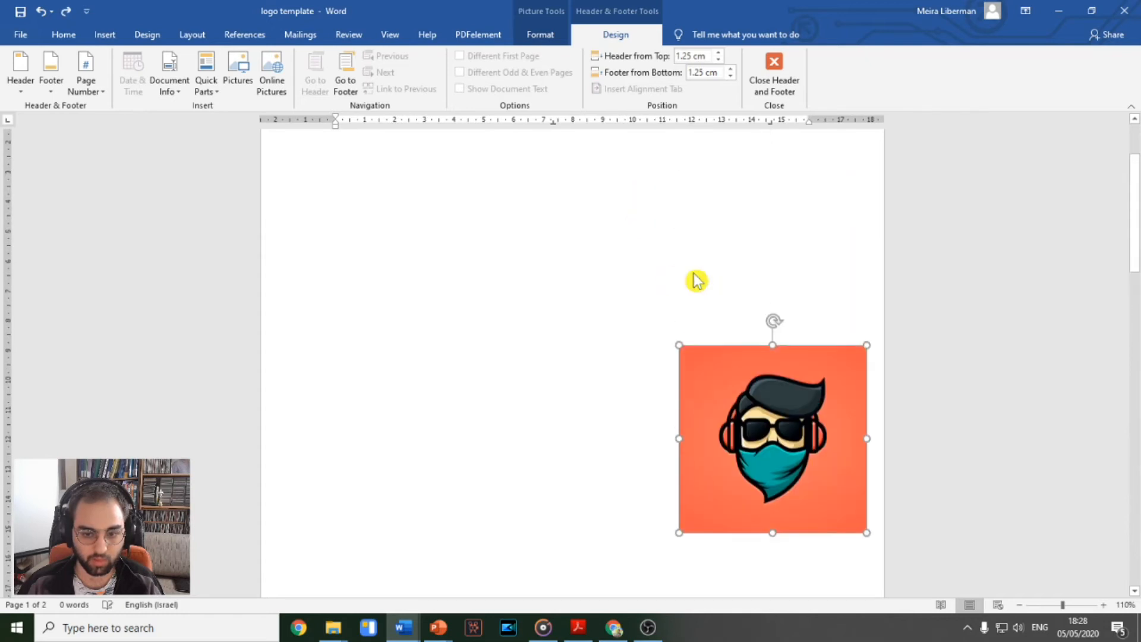
left_click_drag(792, 446, 541, 129)
scroll(553, 155, "up", 3)
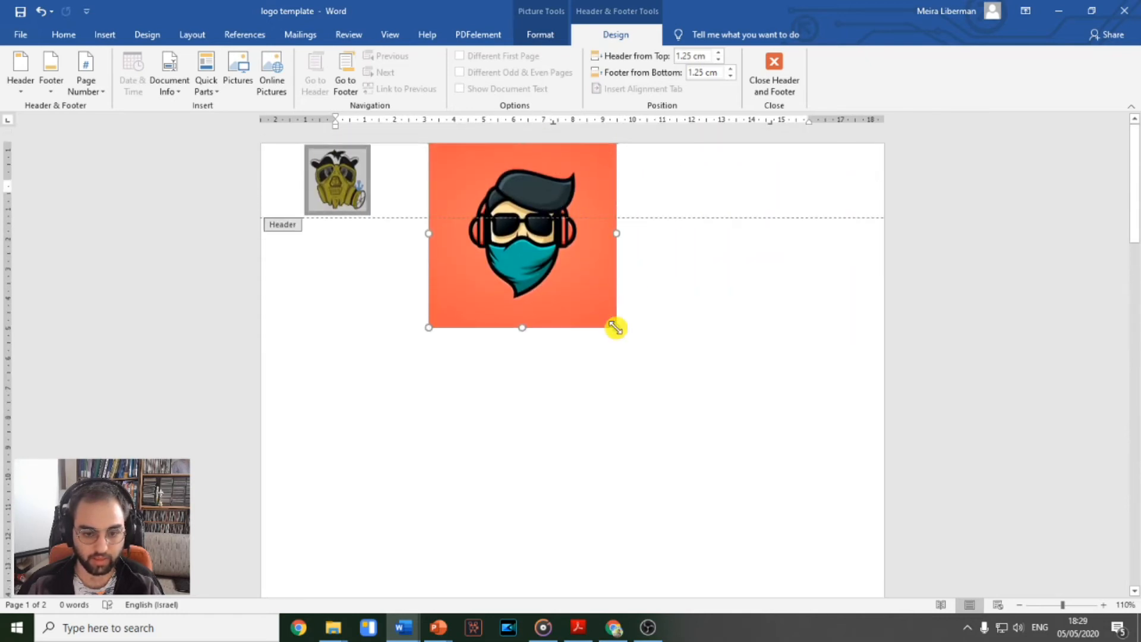
Step: Shrink the masked-face logo proportionally to 2.42 cm wide and place it near the middle of the header
left_click_drag(617, 327, 583, 180)
left_click(450, 176)
left_click_drag(583, 184, 565, 209)
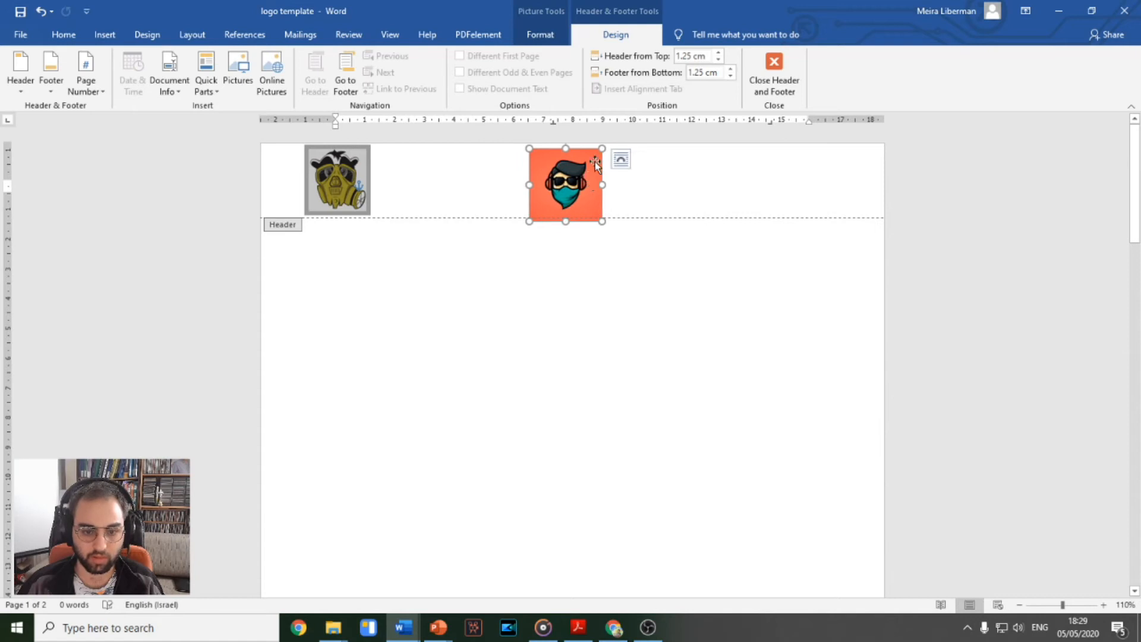
left_click_drag(601, 152, 601, 152)
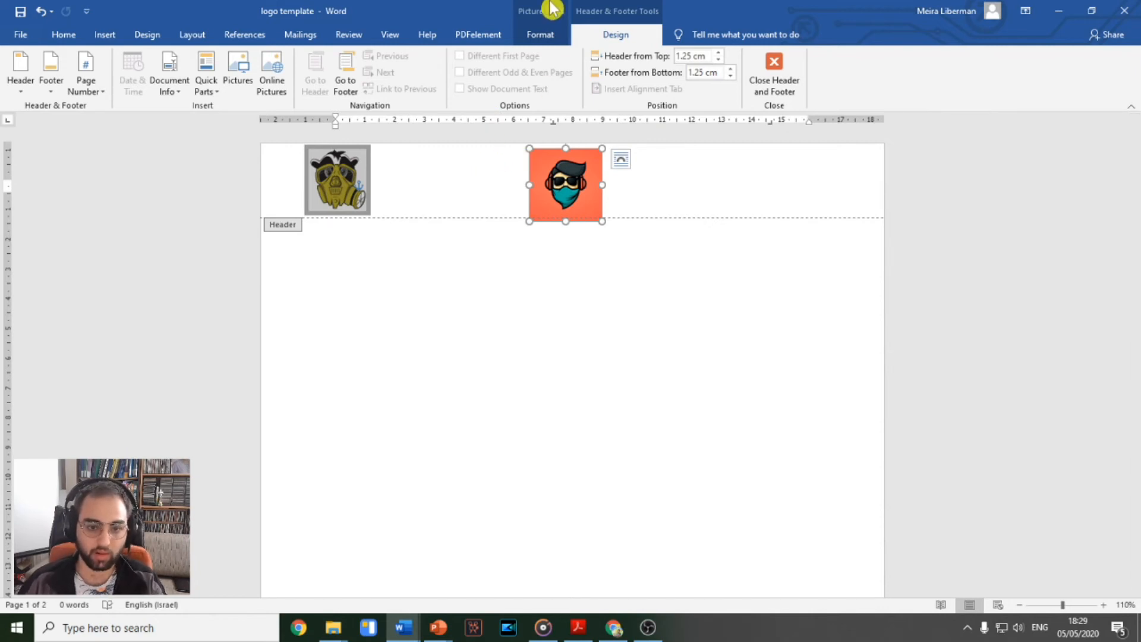
Step: Crop the masked-face logo to a circle and fit it inside the header near the centre at 2.23 cm wide
left_click(553, 37)
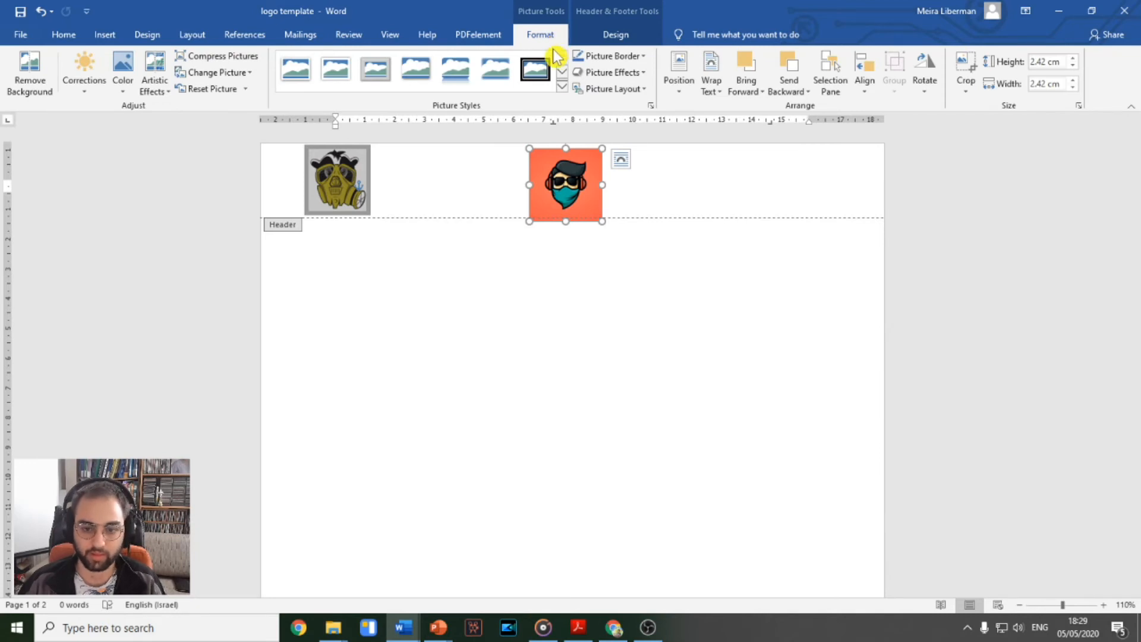
left_click(967, 89)
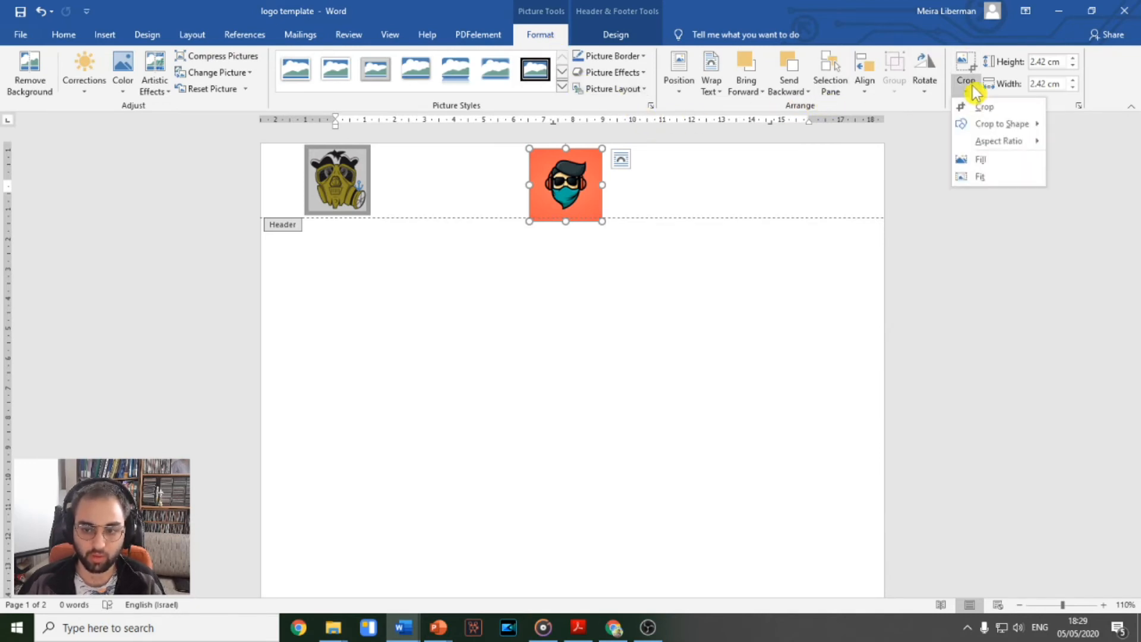
mouse_move(1006, 125)
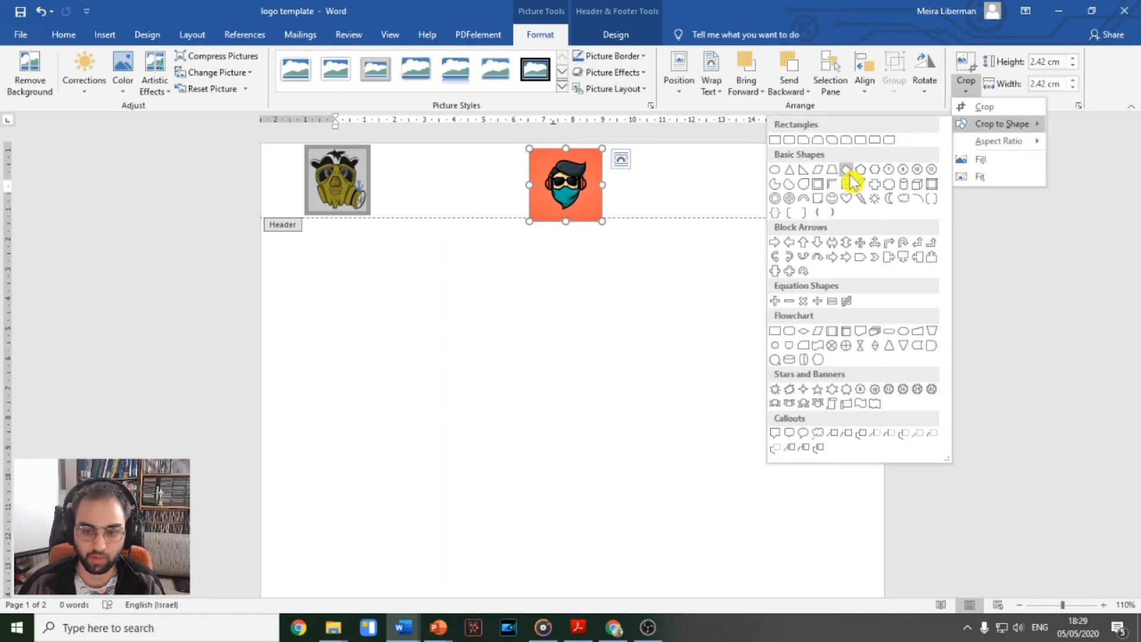
left_click(775, 345)
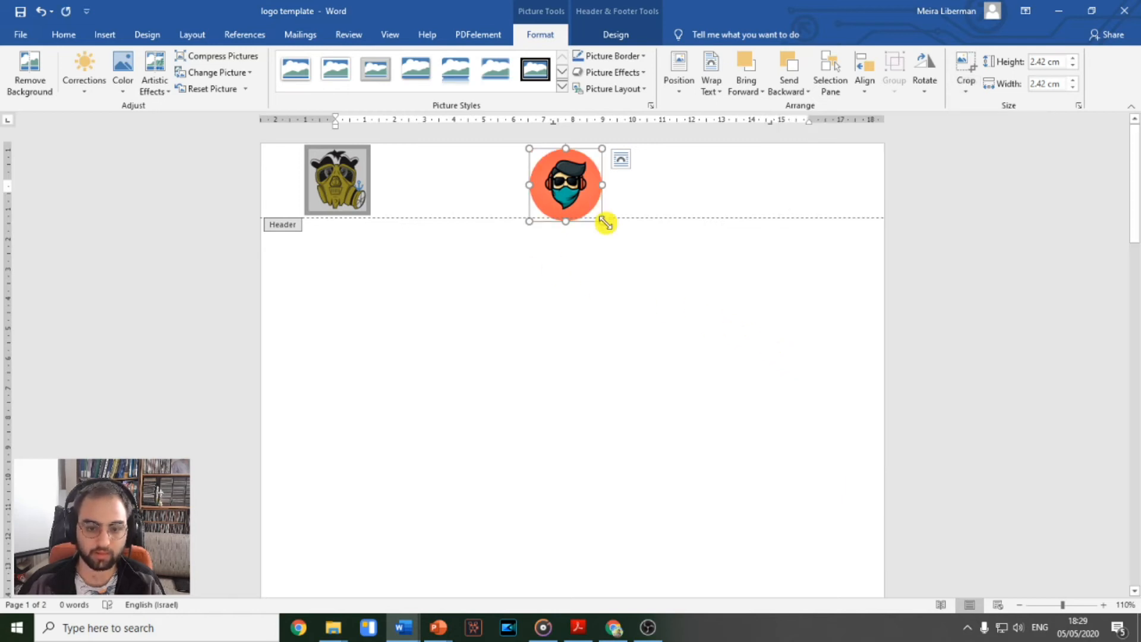
mouse_move(590, 214)
left_mouse_down()
mouse_move(615, 212)
mouse_move(608, 207)
left_mouse_up()
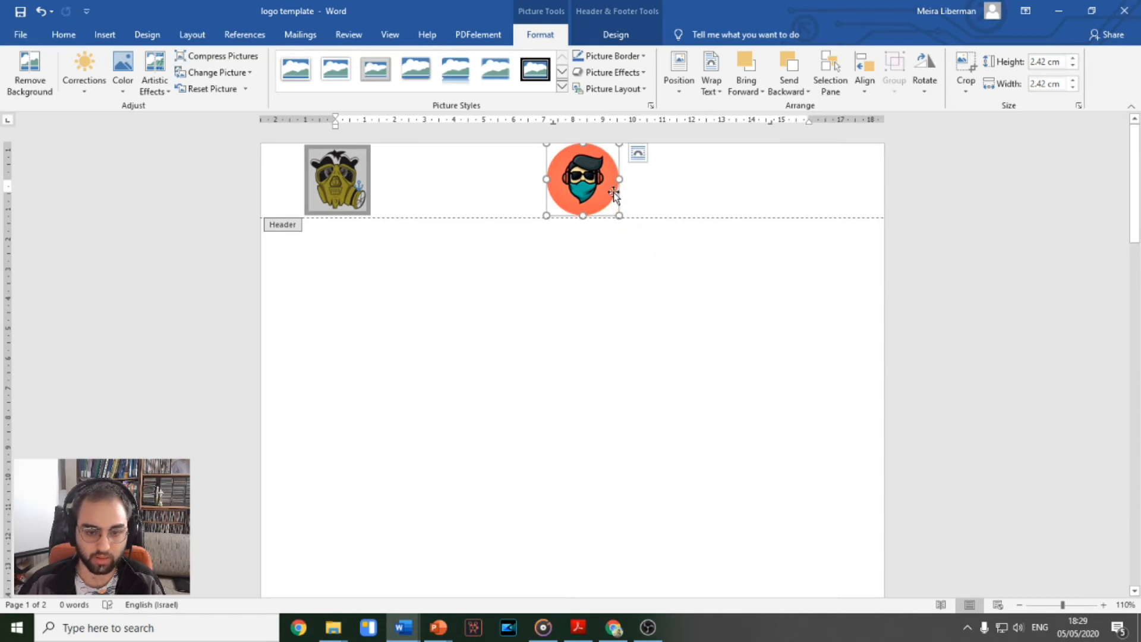
left_click_drag(616, 145, 593, 182)
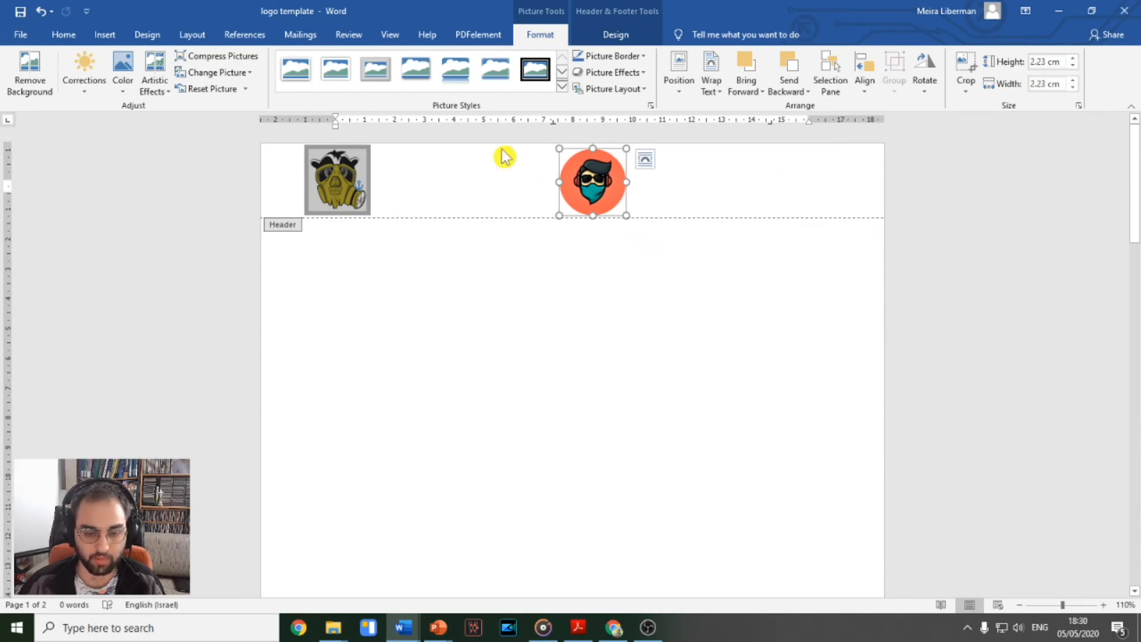
Step: Switch to File Explorer and insert the Logo 3 image from the logos folder into the document header
key("alt+Tab")
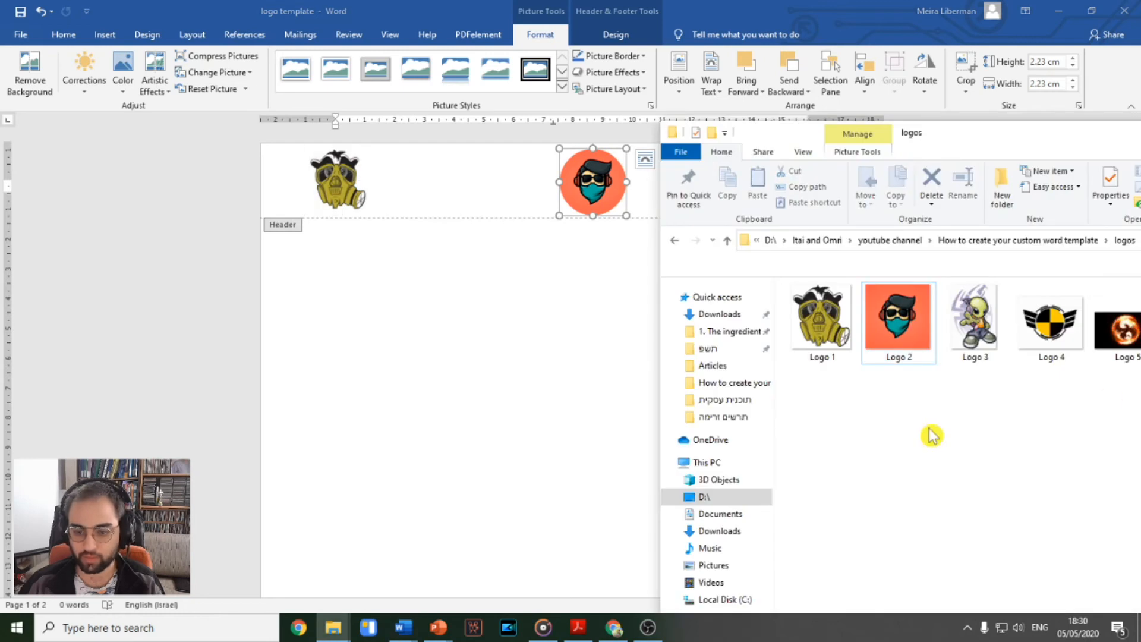
left_click(975, 333)
left_click_drag(975, 332, 461, 194)
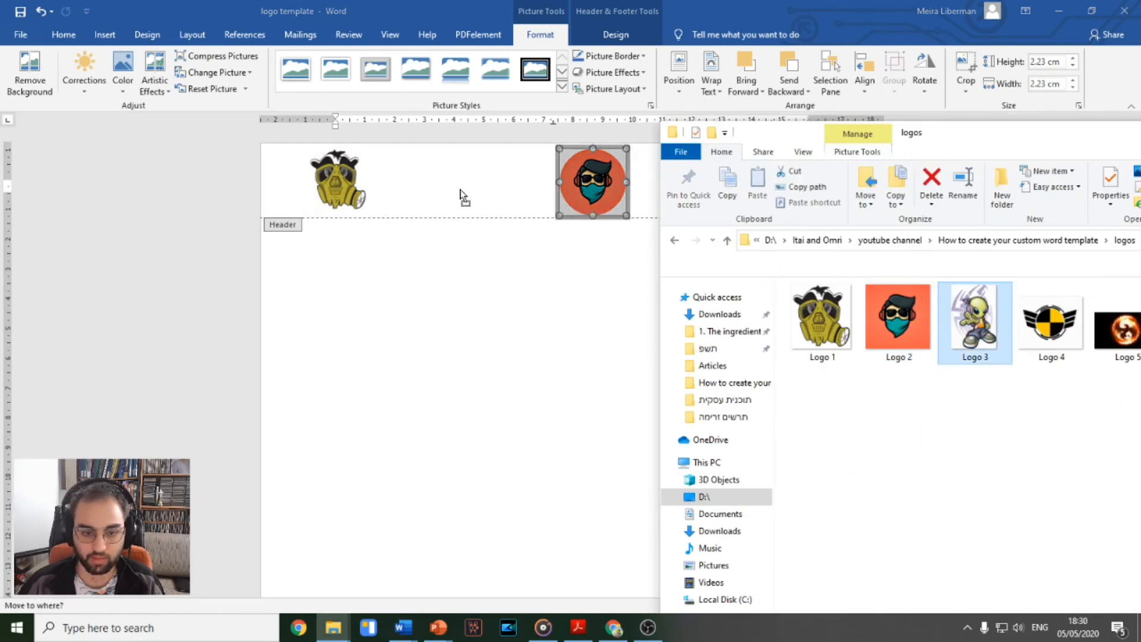
Step: Set the alien logo's text wrapping to Tight so that it can be positioned freely
left_click(502, 344)
left_click_drag(476, 556, 747, 280)
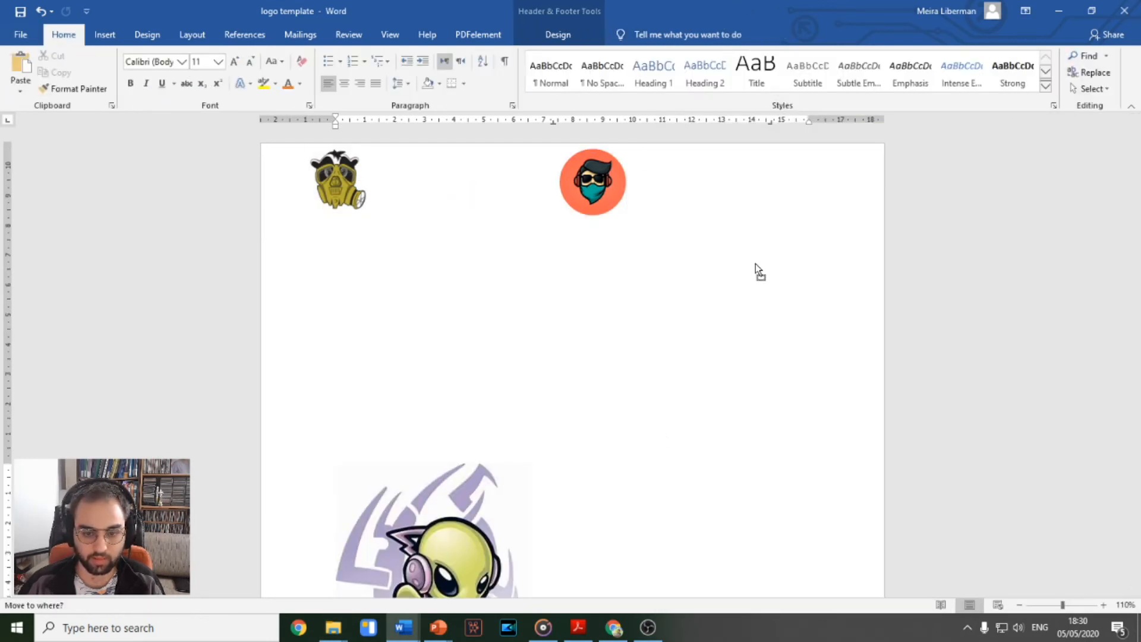
scroll(528, 423, "down", 2)
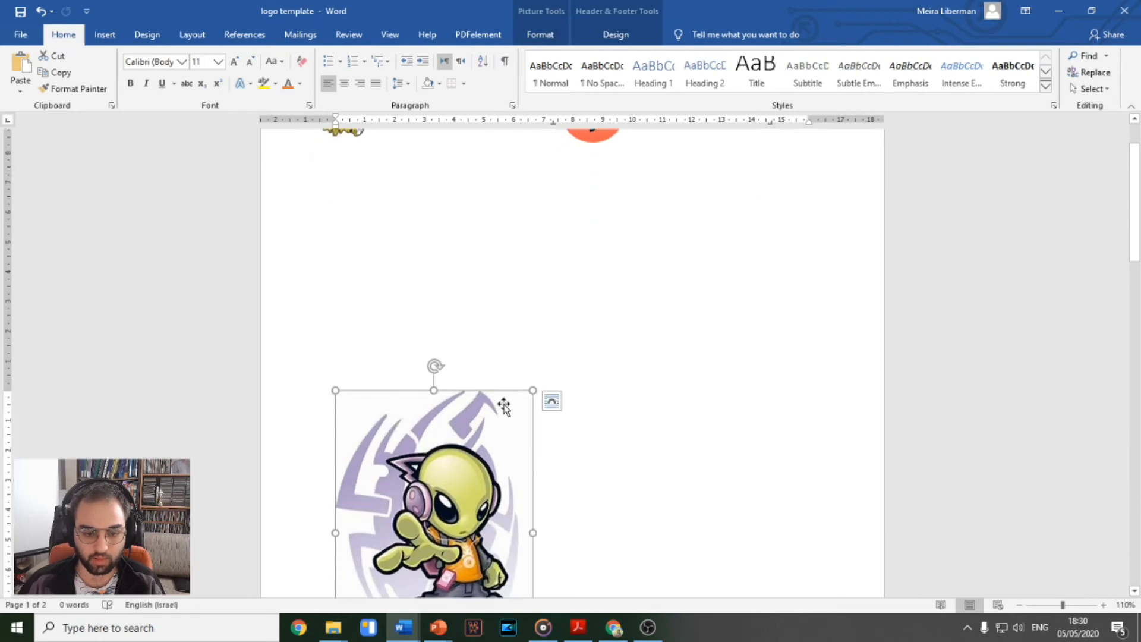
left_click(552, 402)
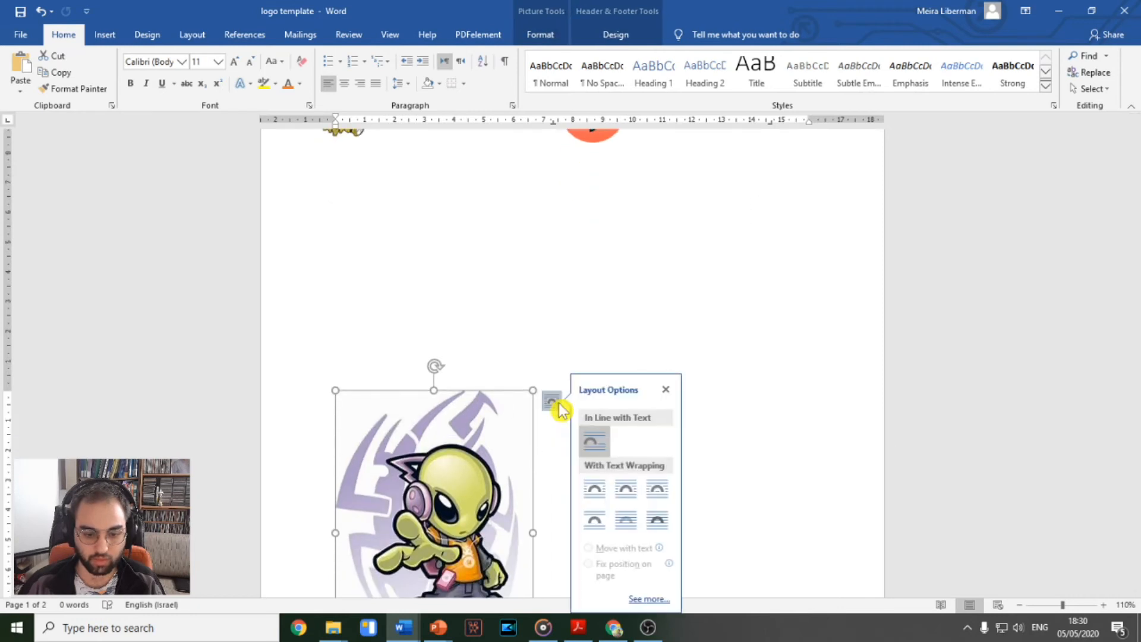
left_click(626, 488)
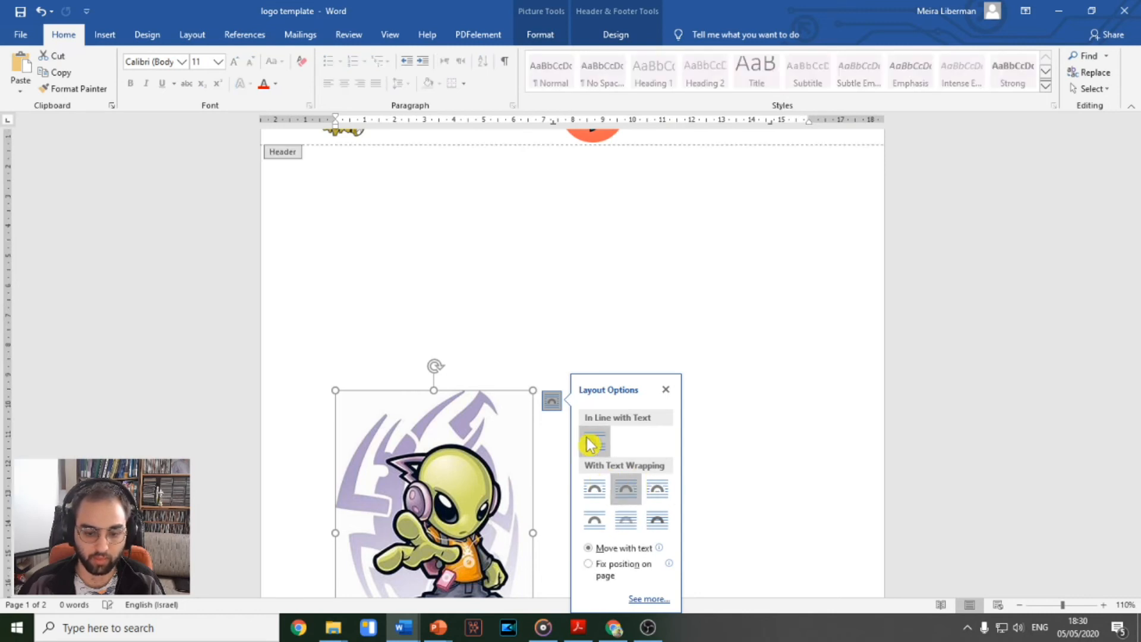
Step: Move the alien logo to the right side of the page and shrink it proportionally to about 3 cm wide
left_click_drag(486, 487, 784, 273)
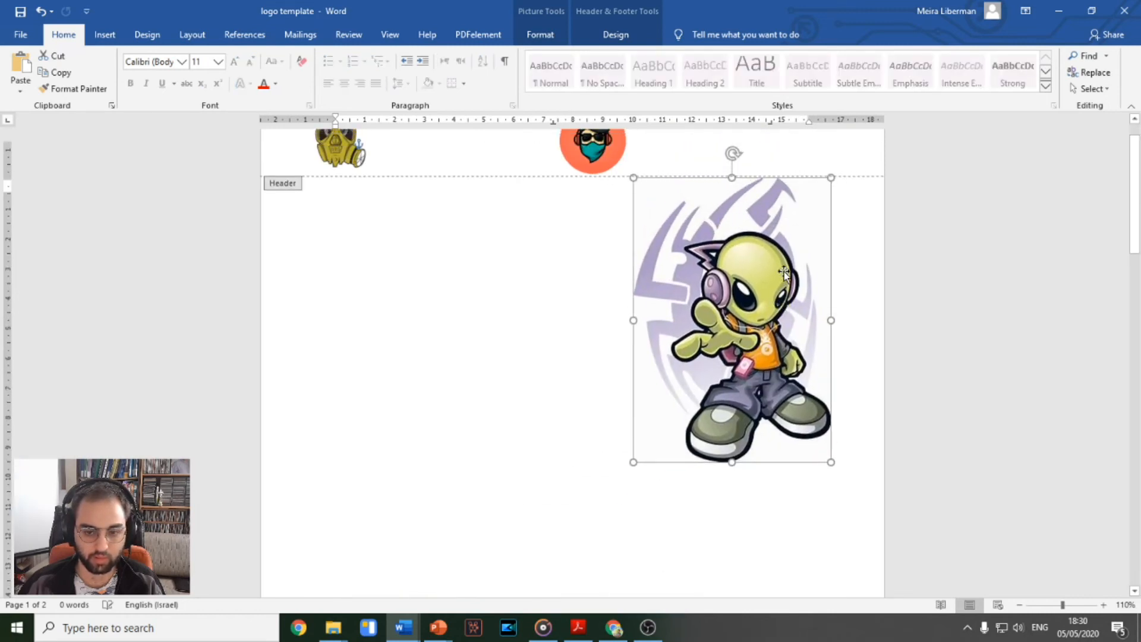
scroll(784, 273, "up", 1)
left_click_drag(831, 215, 668, 552)
left_click_drag(670, 506, 721, 425)
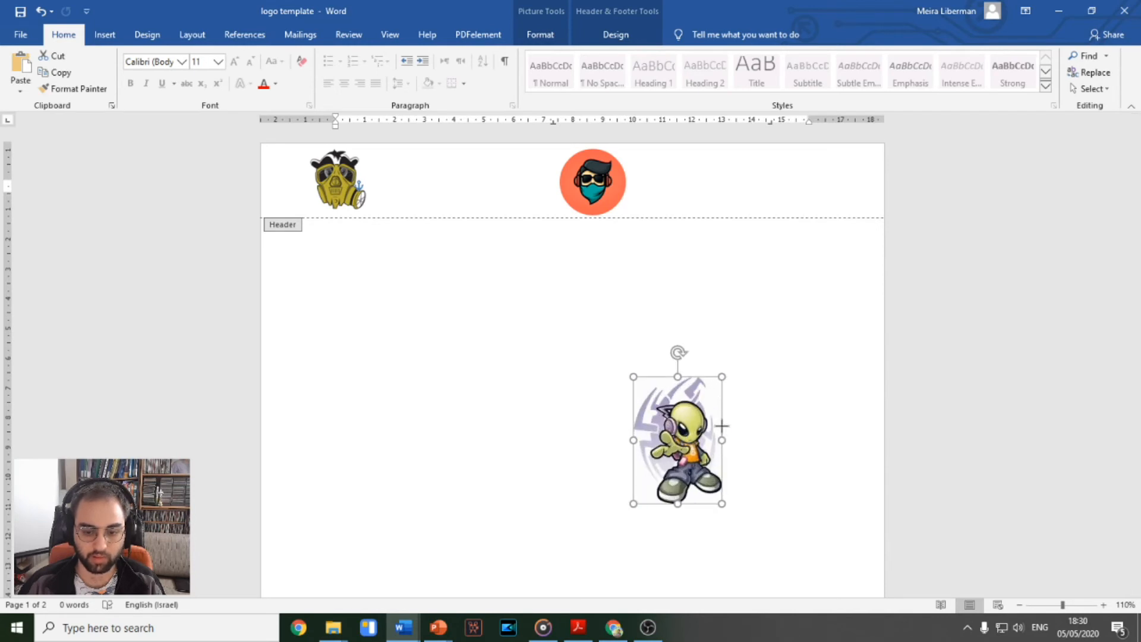
Step: Mirror the alien logo horizontally at about 3 cm wide and move it to the right end of the header
left_click_drag(723, 374, 484, 406)
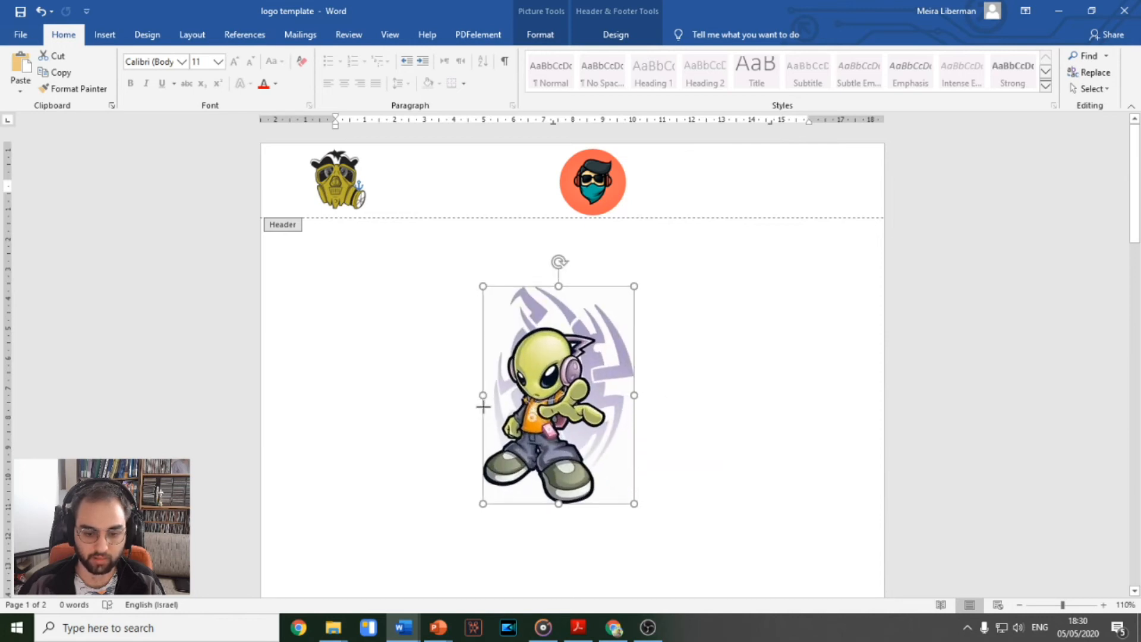
left_click_drag(483, 406, 546, 377)
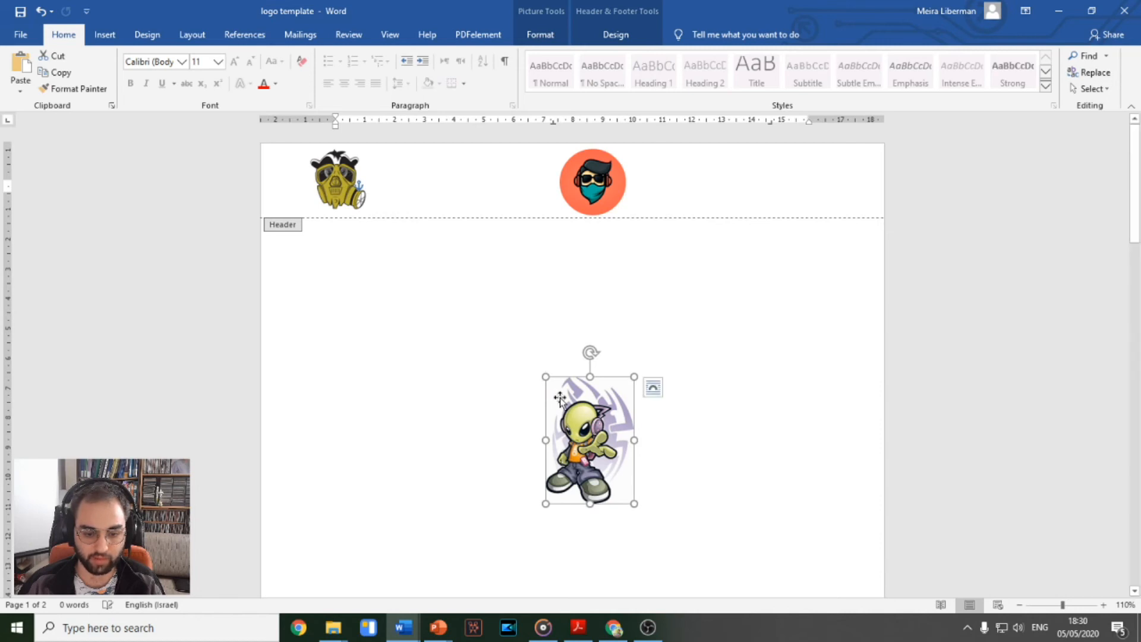
left_click_drag(584, 422, 765, 223)
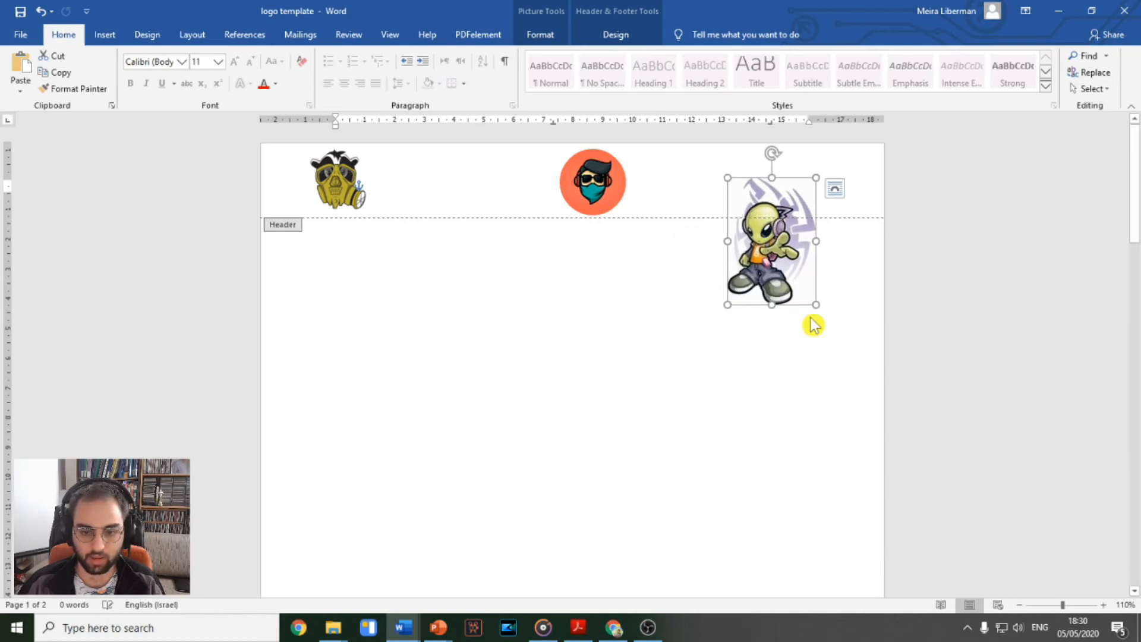
Step: Shrink the alien logo proportionally until it fits inside the header, and position it near the page's right edge
left_click_drag(723, 178, 760, 216)
left_click_drag(788, 263, 833, 196)
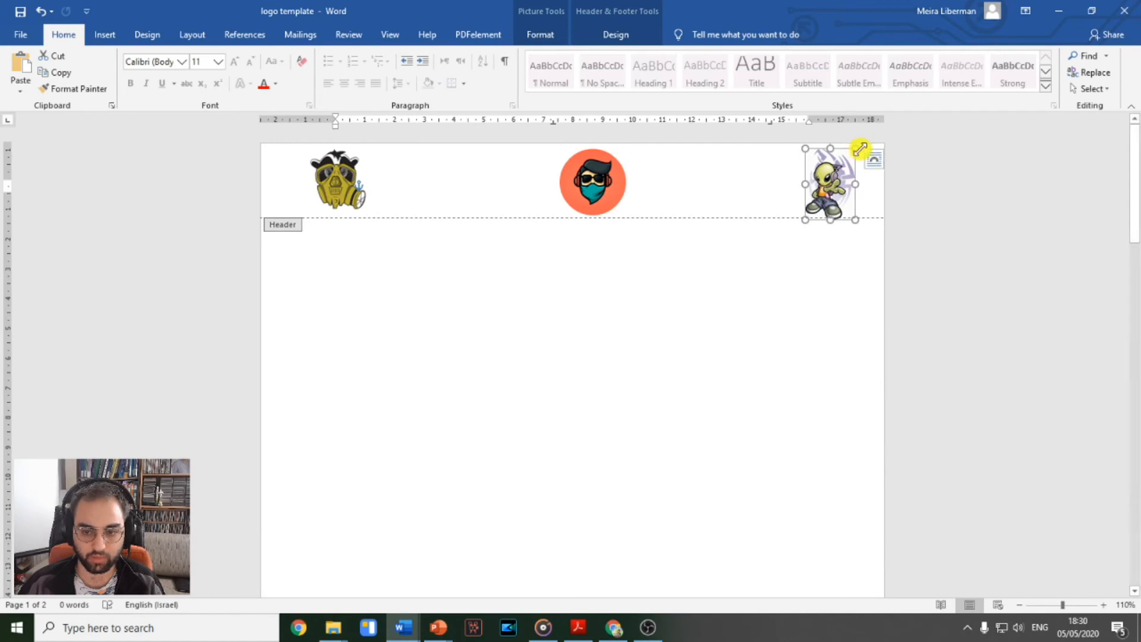
left_click(860, 161)
left_click(853, 166)
left_click_drag(855, 149, 839, 181)
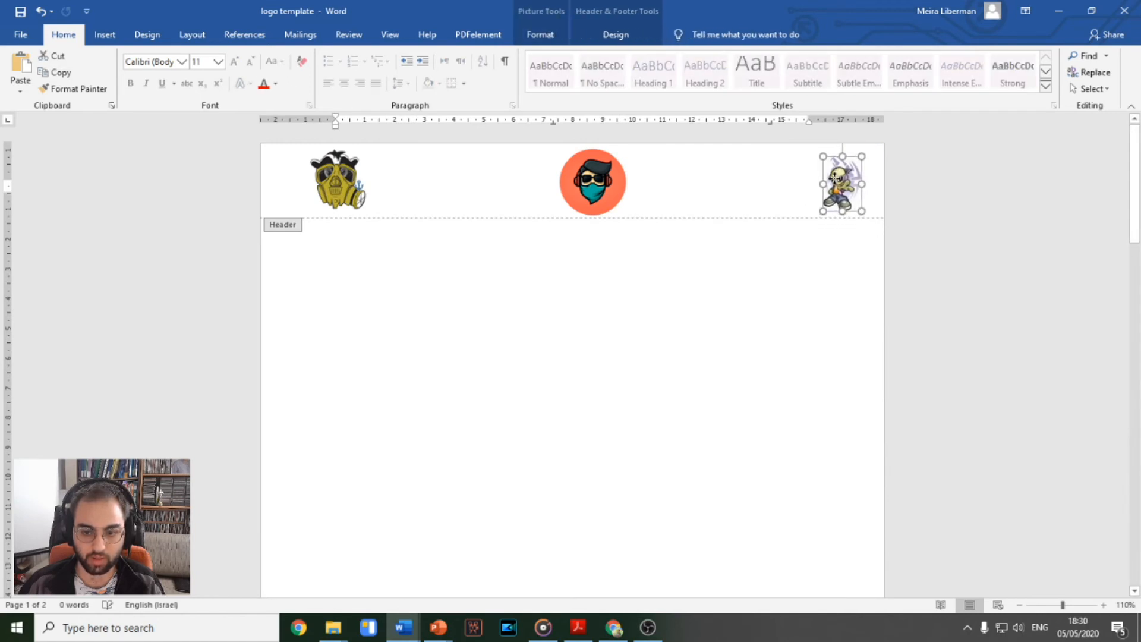
Step: Add a text box about 3.21 cm wide and 0.91 cm high reading "Welcome" between the gas mask and masked-face logos in the header
left_click(102, 35)
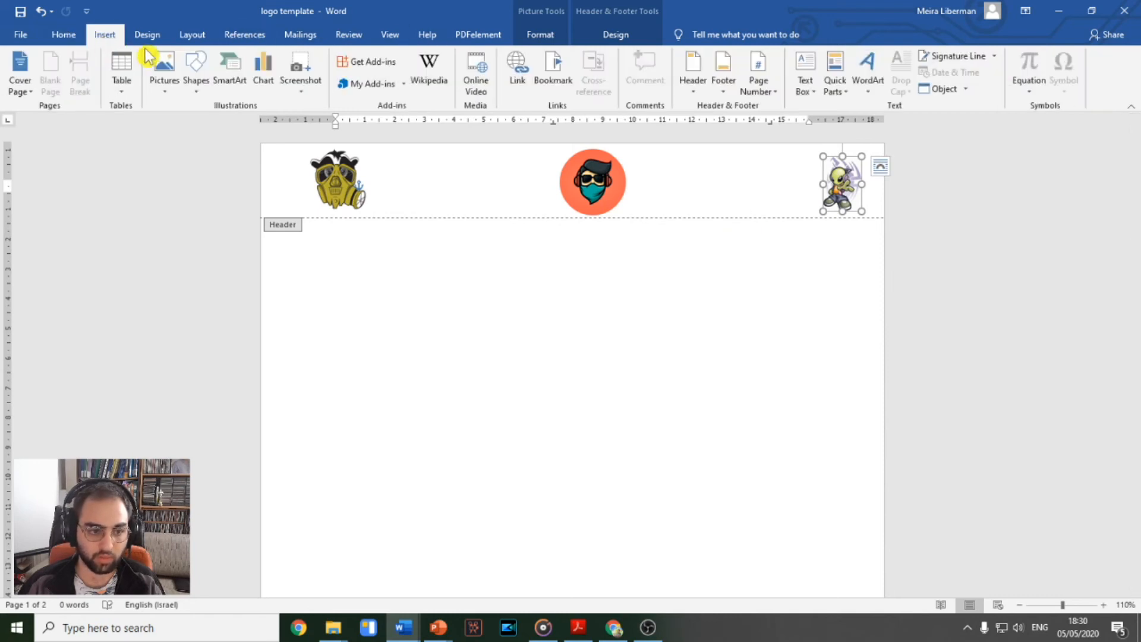
left_click(195, 87)
left_click(190, 121)
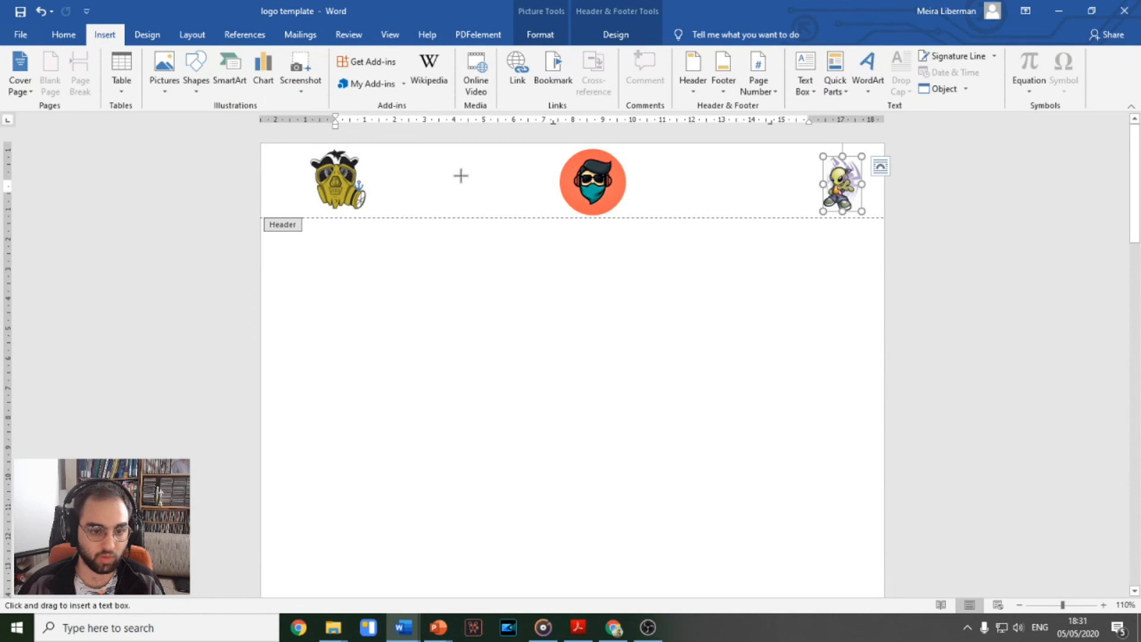
left_click_drag(425, 167, 521, 194)
type("WE")
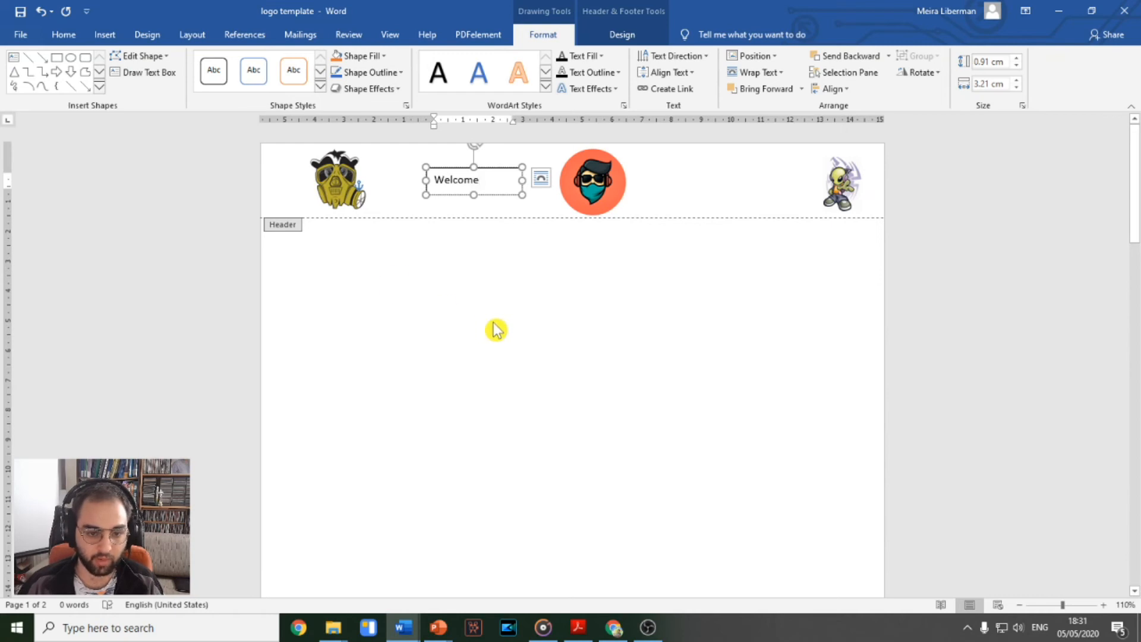
left_click_drag(515, 173, 487, 161)
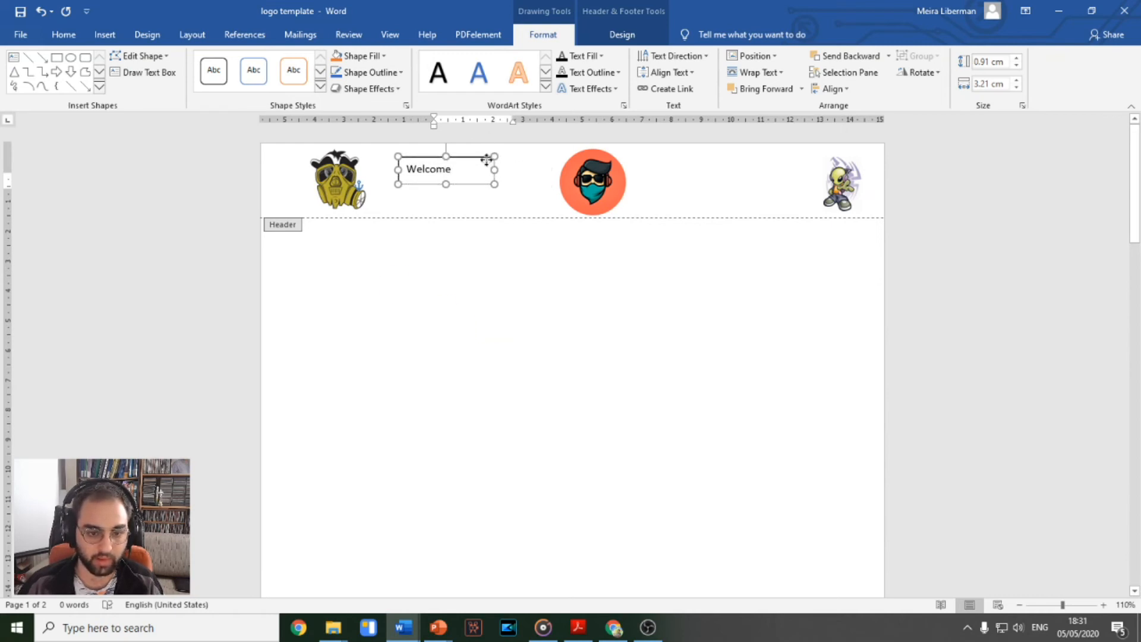
Step: Delete the "Welcome" text box from the header
right_click(706, 176)
left_click(670, 204)
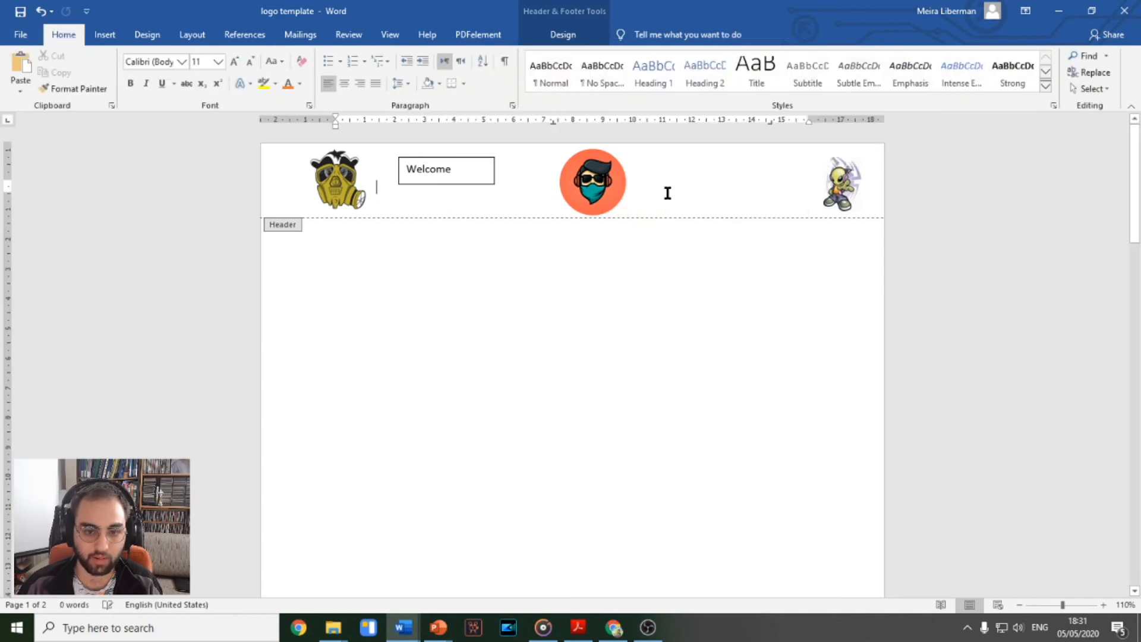
left_click(596, 201)
left_click(490, 176)
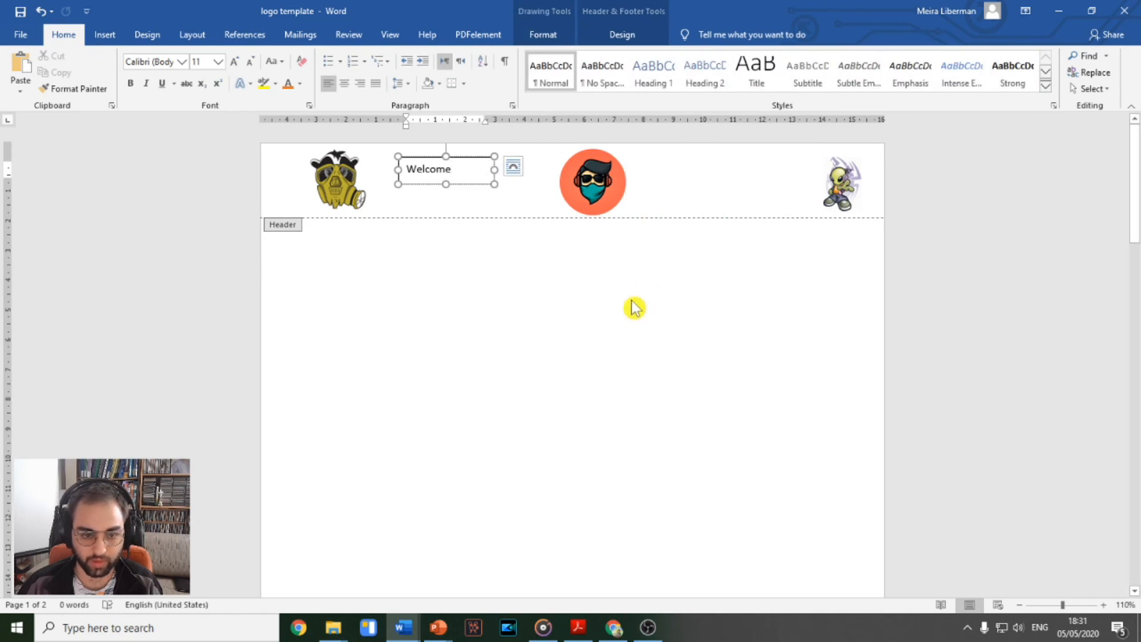
left_click(492, 178)
key("Delete")
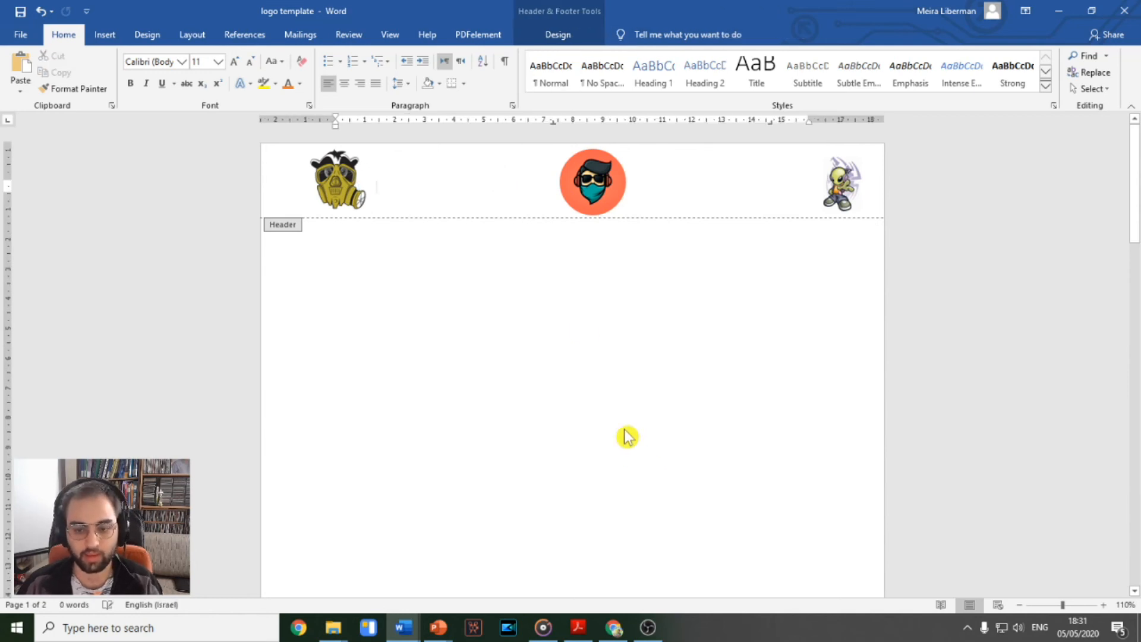
Step: Move the moustached-man logo closer to the right edge of the footer and return to editing the document body
scroll(492, 372, "down", 3)
scroll(499, 374, "down", 5)
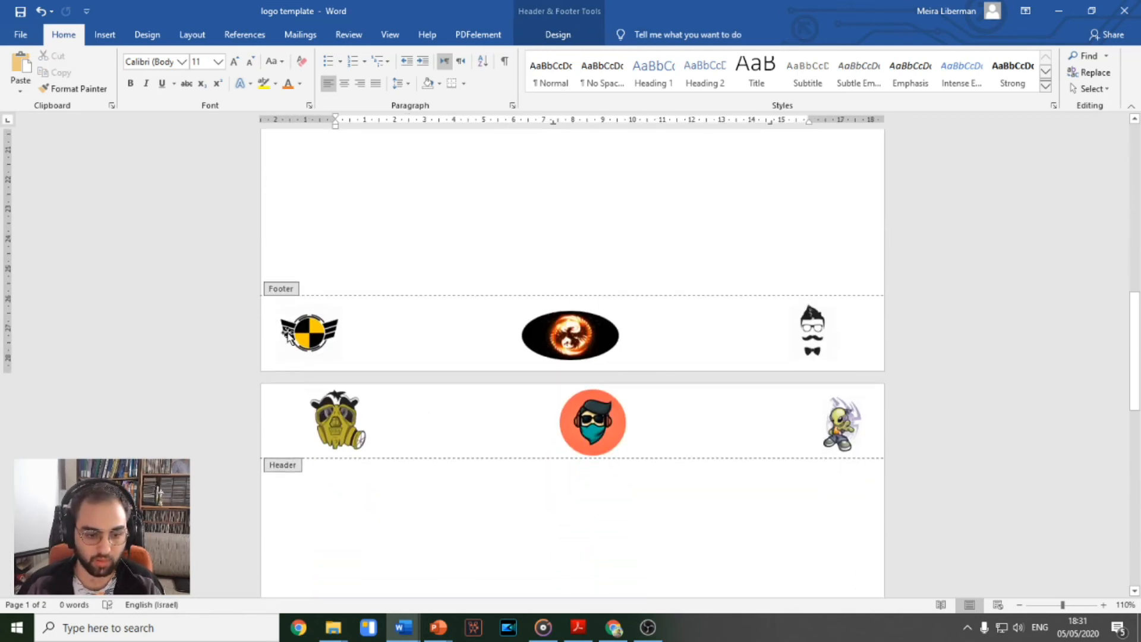
left_click(808, 336)
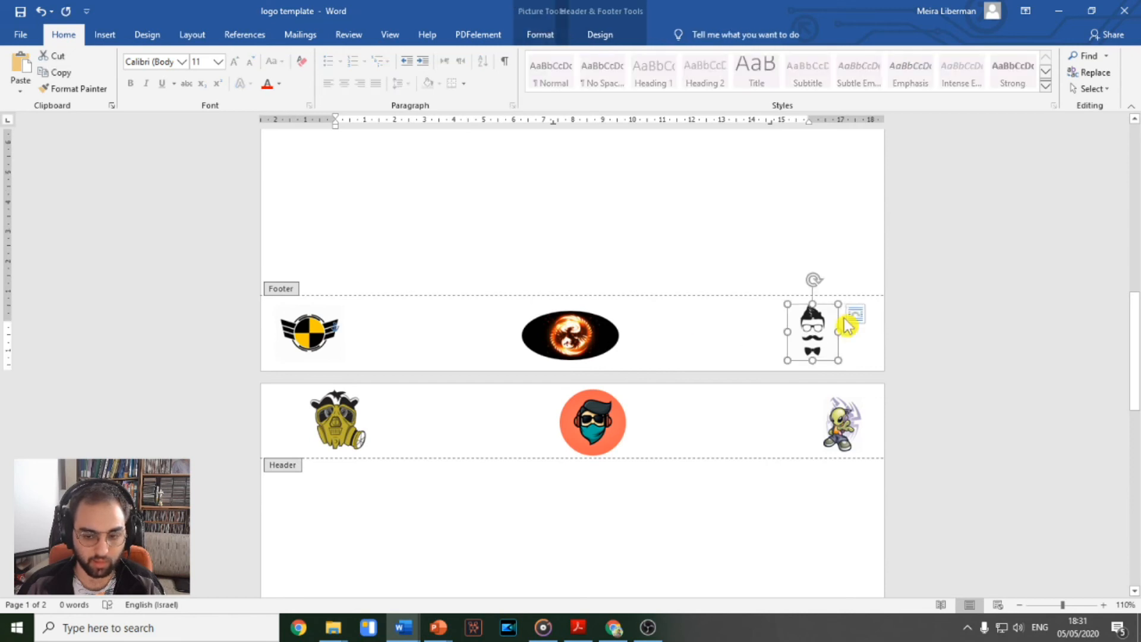
left_click_drag(819, 336, 839, 325)
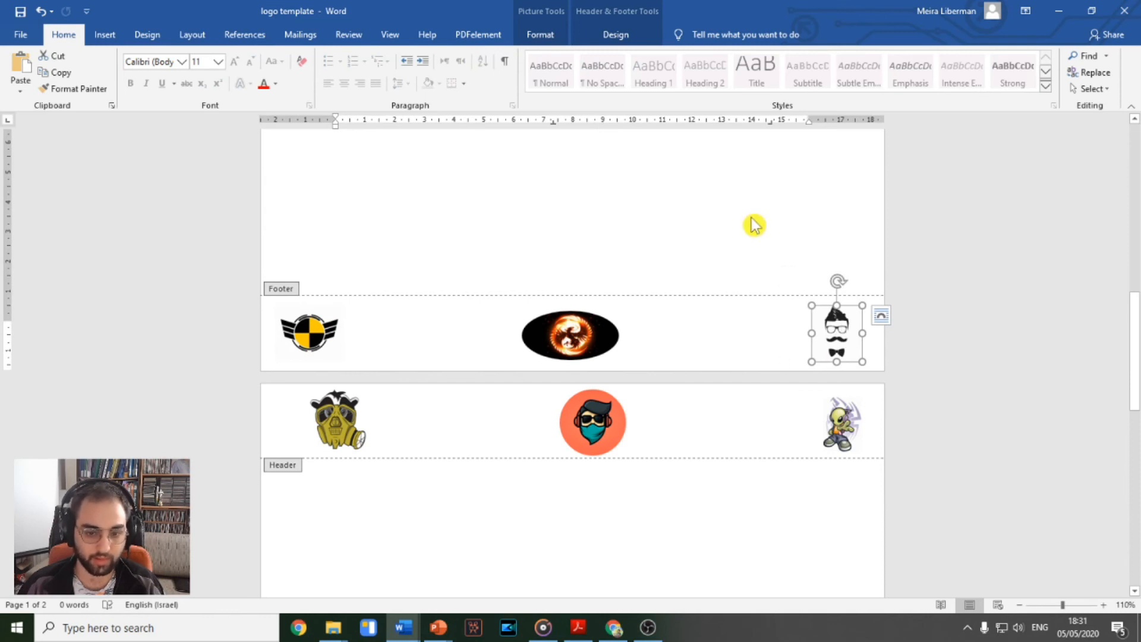
scroll(466, 394, "up", 10)
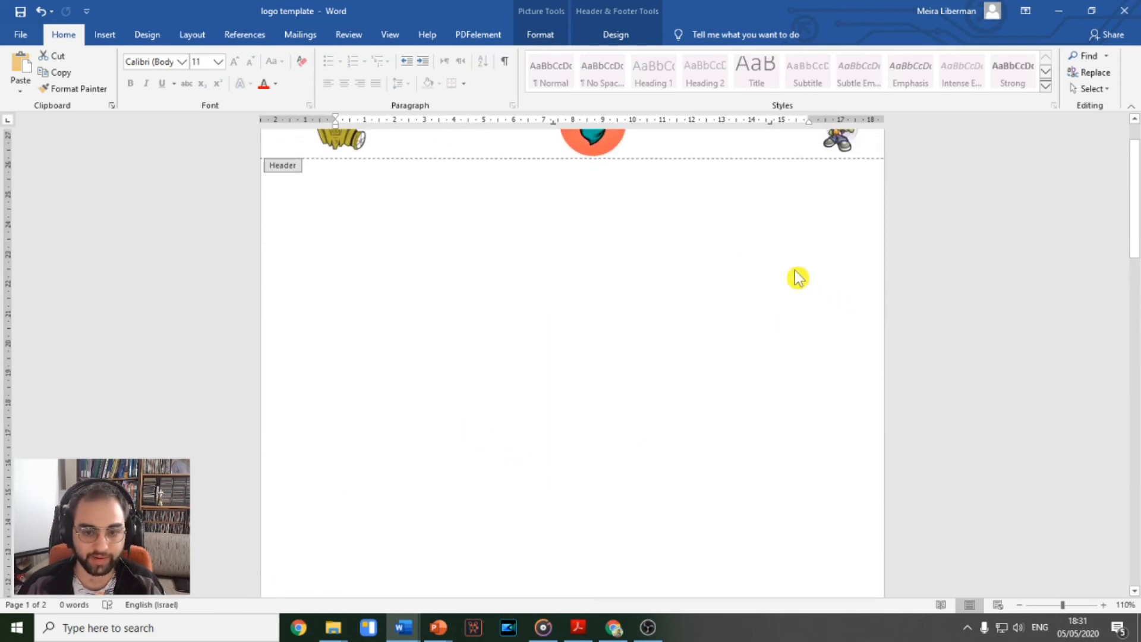
double_click(394, 325)
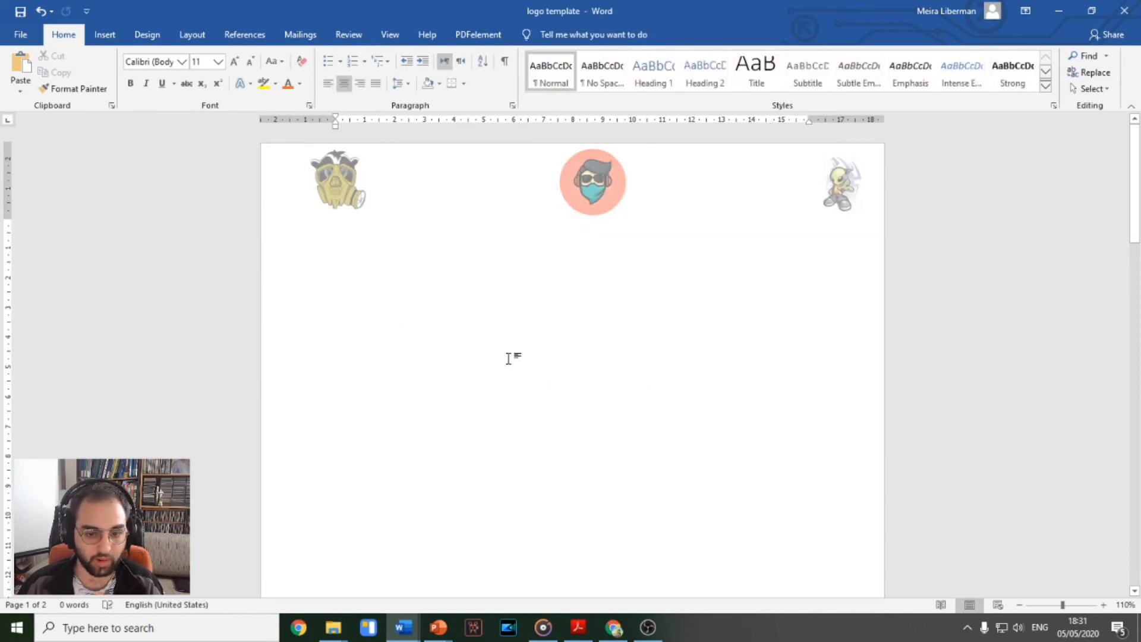
Step: Look through both pages to check that the header and footer logos repeat on each one
scroll(301, 390, "down", 2)
scroll(567, 375, "up", 2)
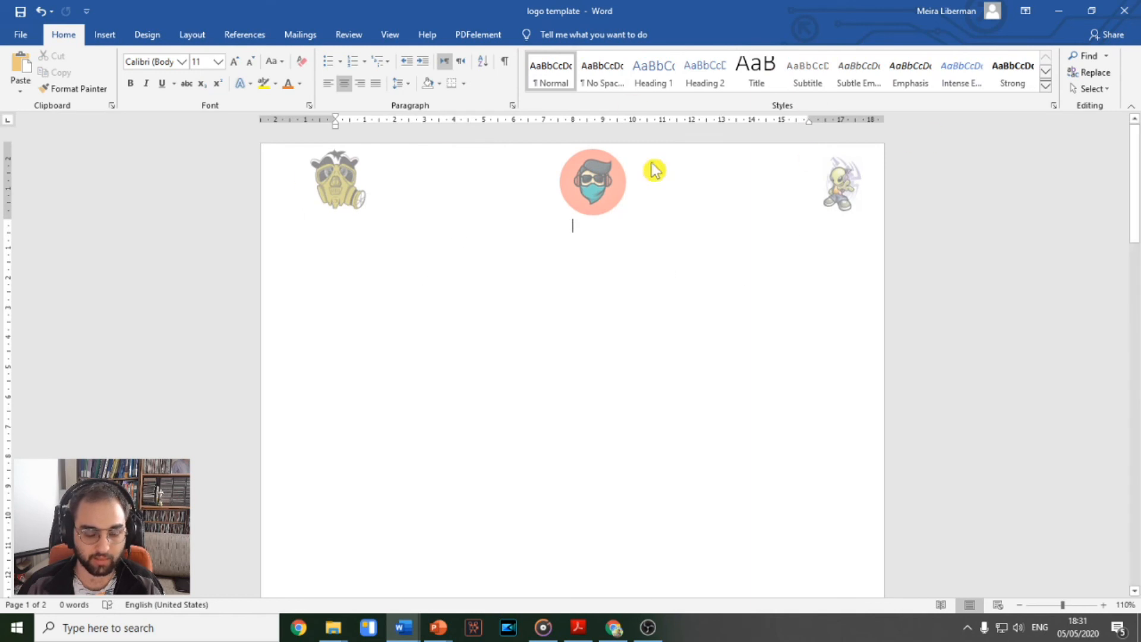
scroll(624, 166, "down", 5)
scroll(624, 258, "down", 10)
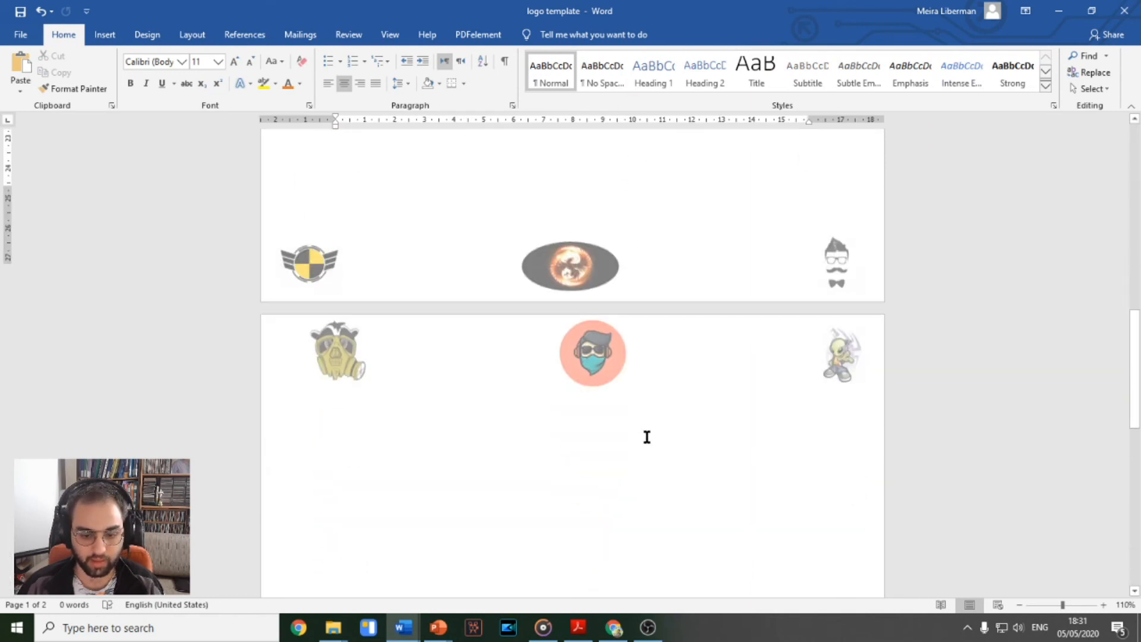
scroll(534, 280, "down", 10)
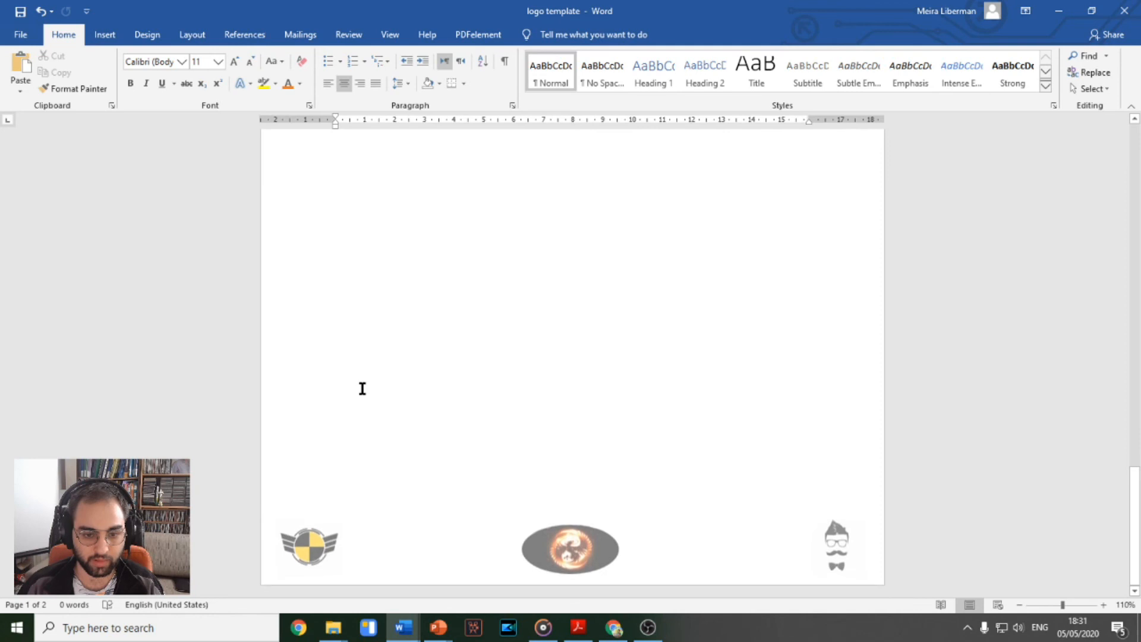
scroll(511, 446, "down", 10)
scroll(542, 442, "up", 6)
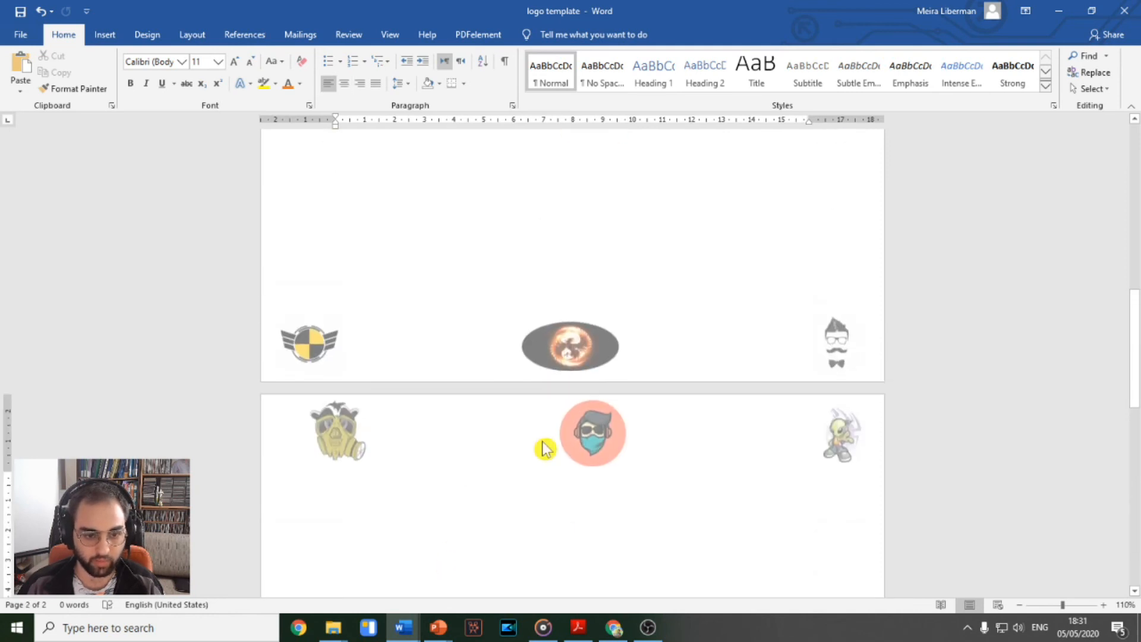
scroll(670, 431, "down", 2)
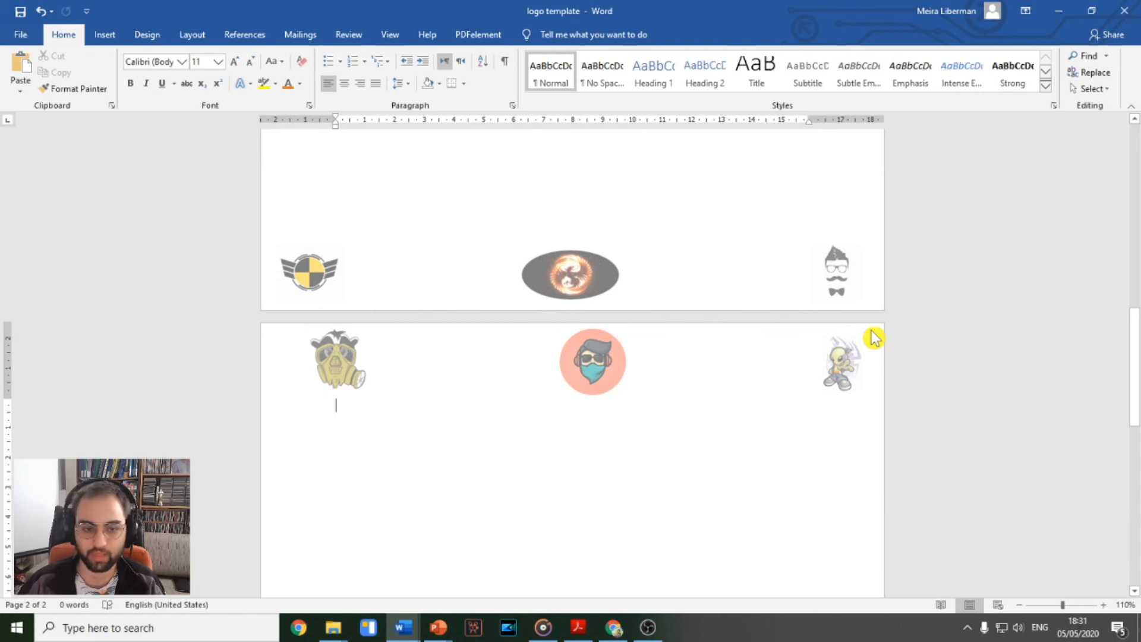
scroll(810, 279, "up", 20)
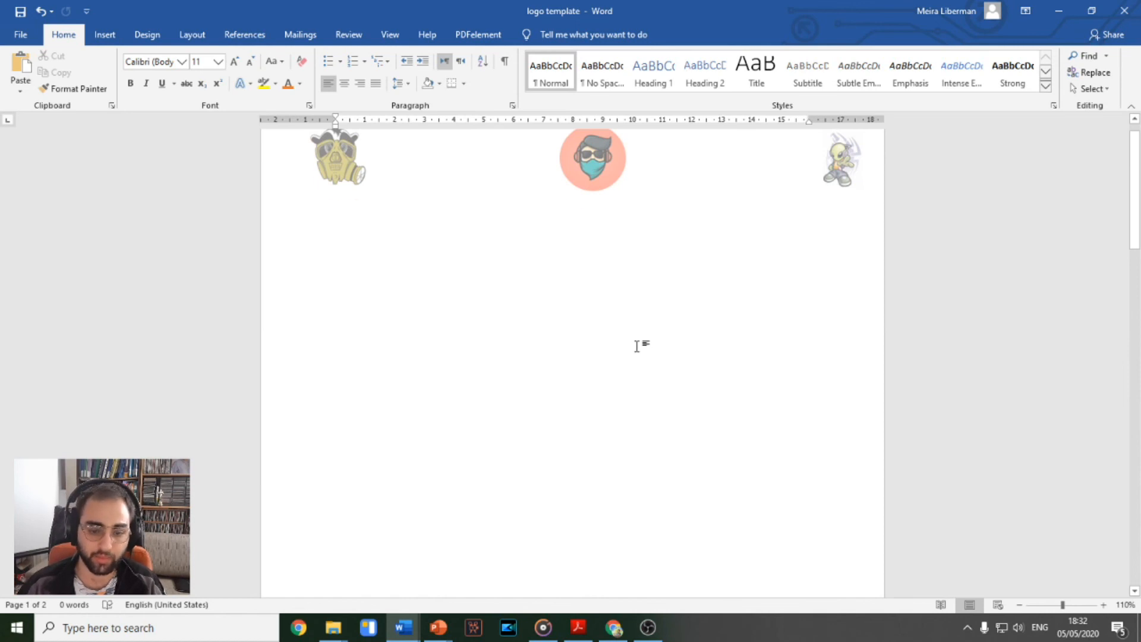
scroll(684, 343, "up", 1)
Step: Preview how the header and footer logos print, zoom in on the first page, and return to the document
key("ctrl+p")
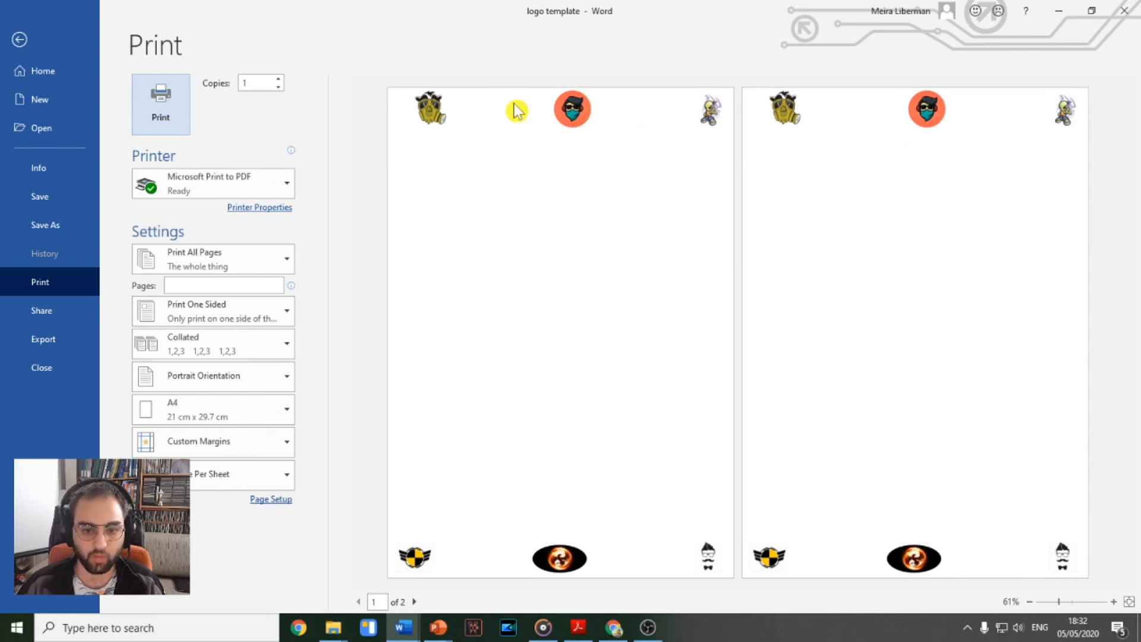
scroll(475, 161, "up", 4)
scroll(814, 143, "up", 1)
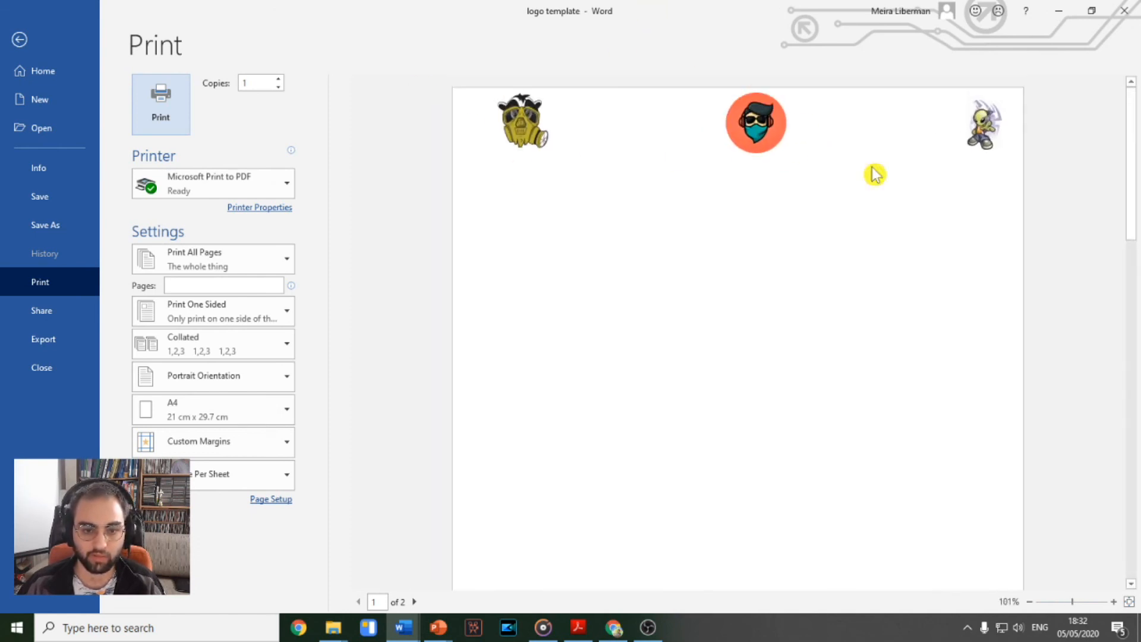
left_click(18, 39)
scroll(708, 260, "up", 15)
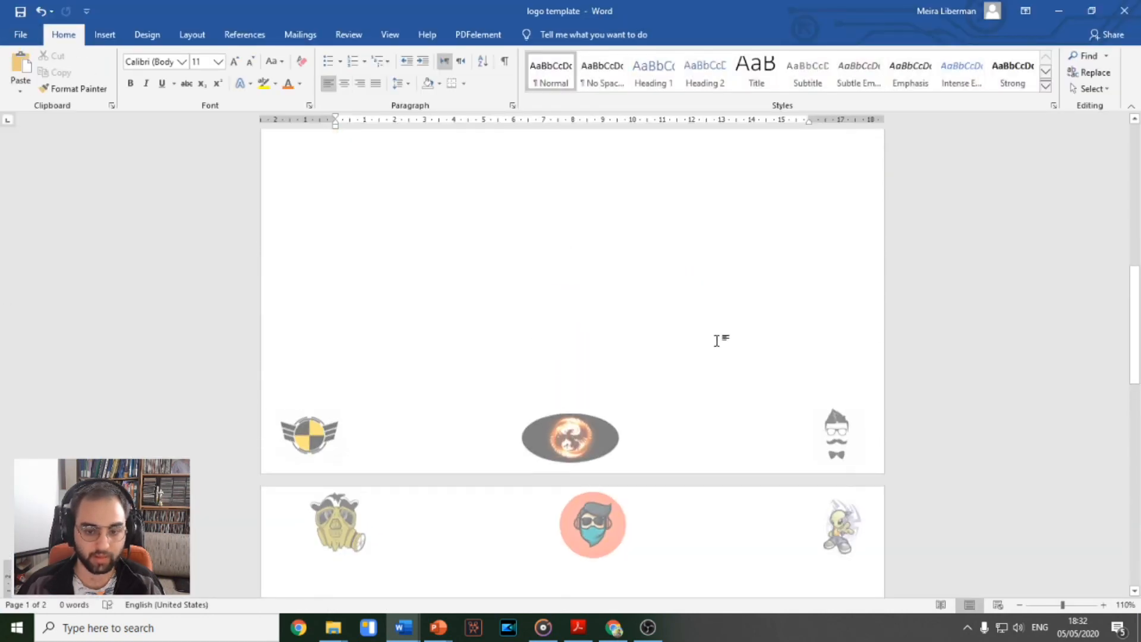
scroll(676, 326, "up", 1)
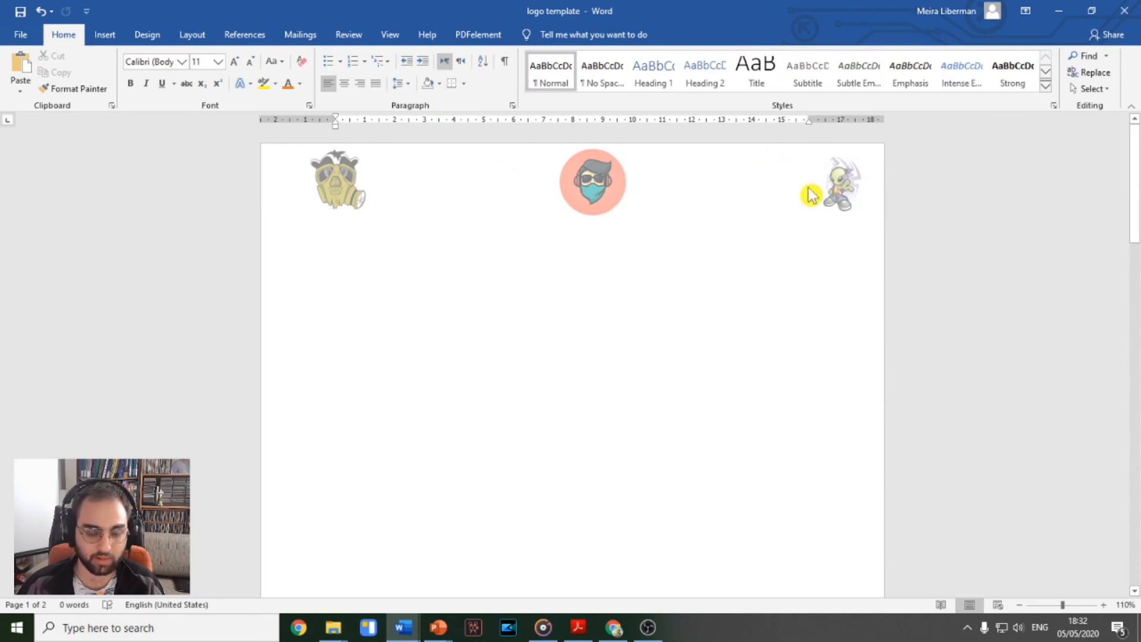
Step: Try to select the header logos while editing the document body
left_click(431, 254)
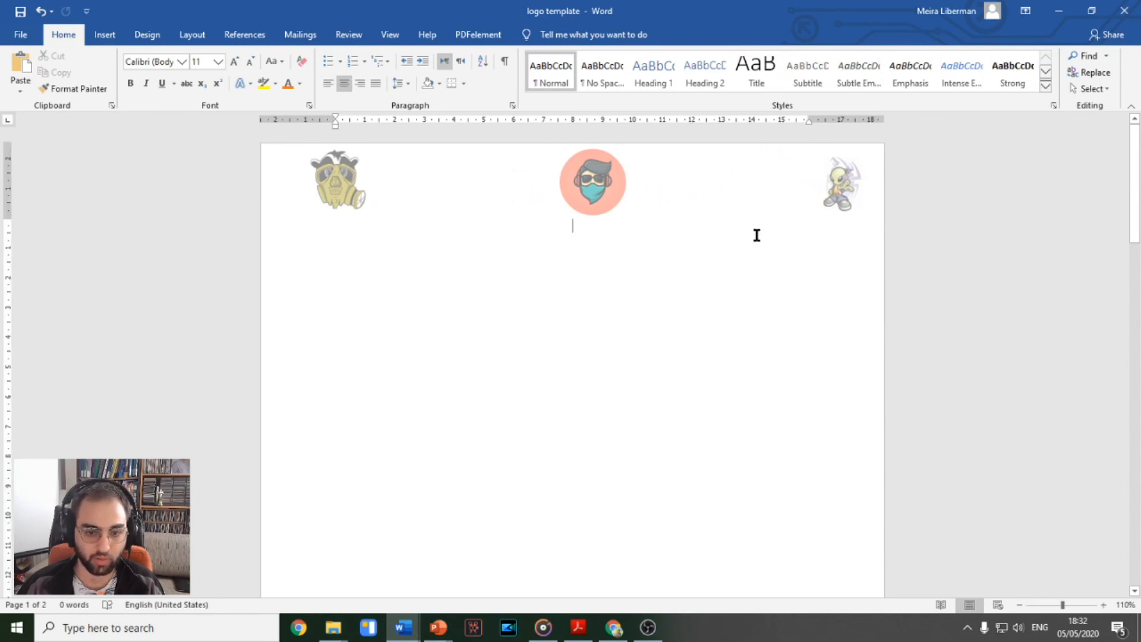
left_click_drag(950, 181, 307, 204)
left_click(590, 187)
left_click(576, 208)
left_click(337, 192)
left_click(375, 205)
left_click(584, 214)
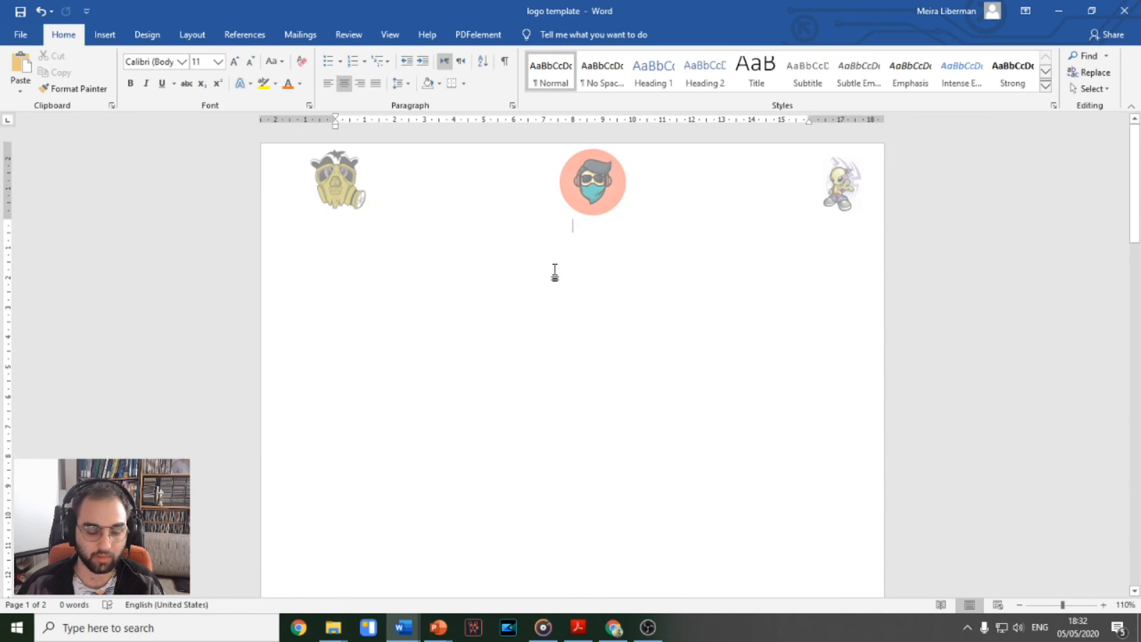
Step: Fill the first page's body with repeated copies of the filler word "asduiosaaaaaaaaaaaaaaaaaaaaaaa" beneath the header logos
type("asduiosaaaaaaaaaaaaaaaaaaaaaaa")
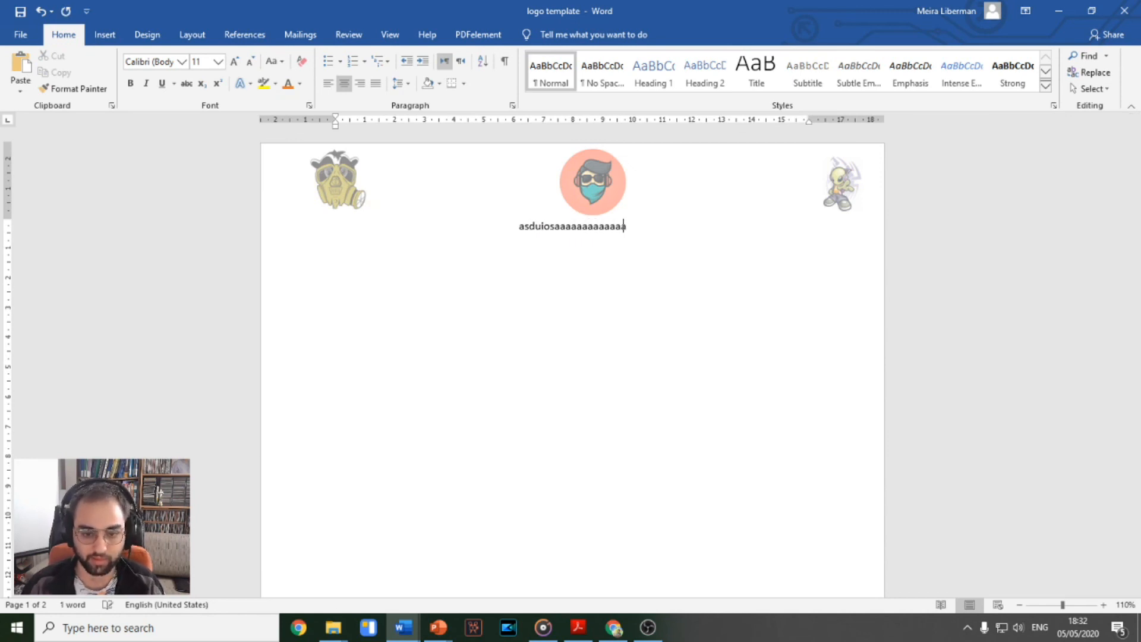
key("shift+Left")
key("shift+Left")
key("shift+Left")
key("shift+Left")
key("shift+Left")
key("shift+Left")
key("shift+Left")
key("shift+Left")
key("shift+Left")
key("shift+Left")
key("shift+Left")
key("shift+Left")
key("shift+Left")
key("shift+Left")
key("shift+Left")
key("shift+Left")
key("shift+Left")
key("shift+Left")
key("shift+Left")
key("shift+Left")
key("shift+Left")
key("shift+Left")
key("shift+Left")
key("shift+Left")
key("shift+Left")
key("shift+Left")
key("shift+Left")
key("shift+Left")
key("shift+Left")
key("ctrl+c")
key("ctrl+v")
key("ctrl+v")
key("ctrl+v")
key("ctrl+v")
key("ctrl+v")
key("ctrl+v")
key("ctrl+v")
key("ctrl+v")
key("ctrl+v")
key("ctrl+v")
key("ctrl+v")
key("ctrl+v")
key("ctrl+v")
key("ctrl+v")
key("ctrl+v")
key("ctrl+v")
key("ctrl+v")
key("ctrl+v")
key("ctrl+v")
key("ctrl+v")
key("ctrl+v")
key("ctrl+v")
key("ctrl+v")
key("ctrl+v")
key("ctrl+v")
key("ctrl+v")
key("ctrl+v")
key("ctrl+v")
key("ctrl+v")
key("ctrl+v")
key("ctrl+v")
key("ctrl+v")
key("ctrl+v")
key("ctrl+v")
key("ctrl+v")
key("ctrl+v")
key("ctrl+v")
key("ctrl+v")
key("ctrl+v")
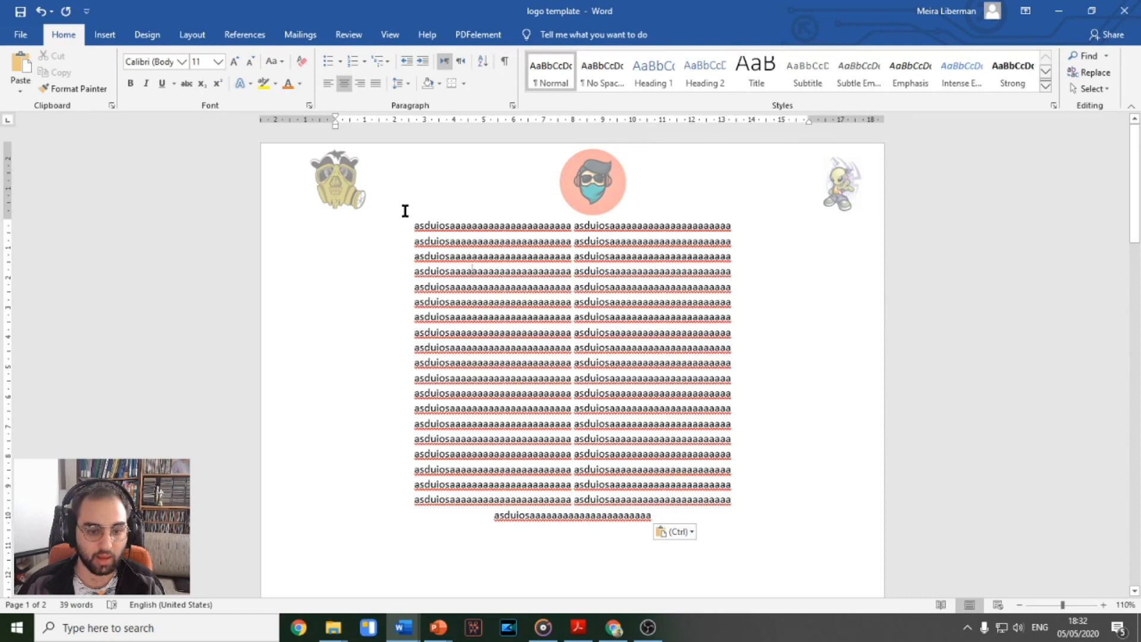
Step: Draw a rectangle about 8.12 cm high and 7.16 cm wide and move it over the filler text below the header
left_click(112, 36)
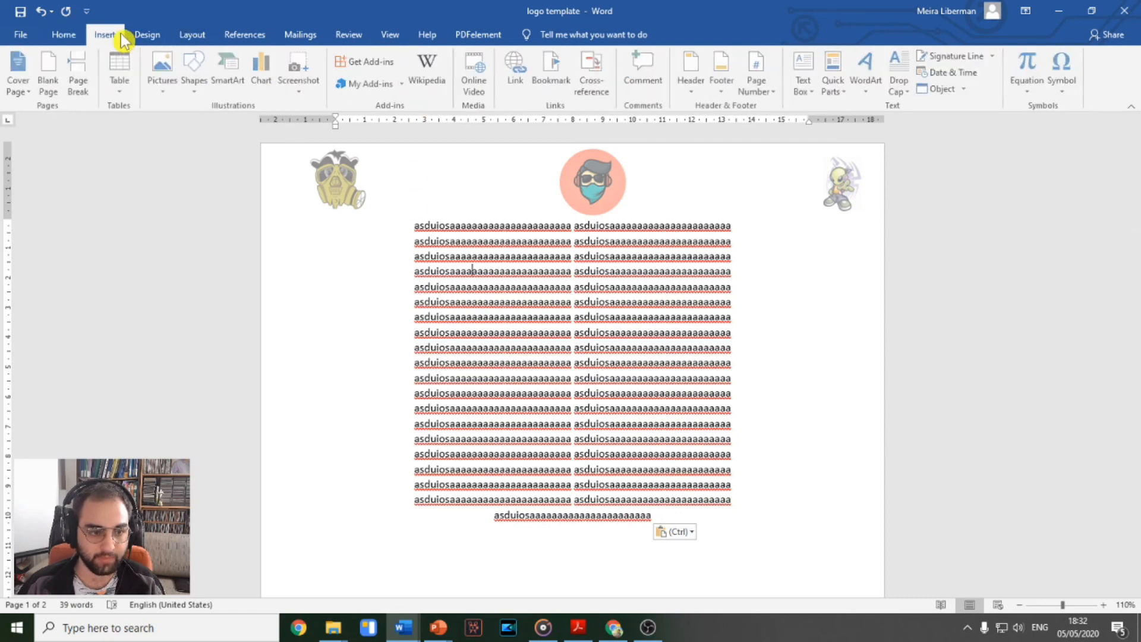
left_click(164, 92)
left_click(196, 89)
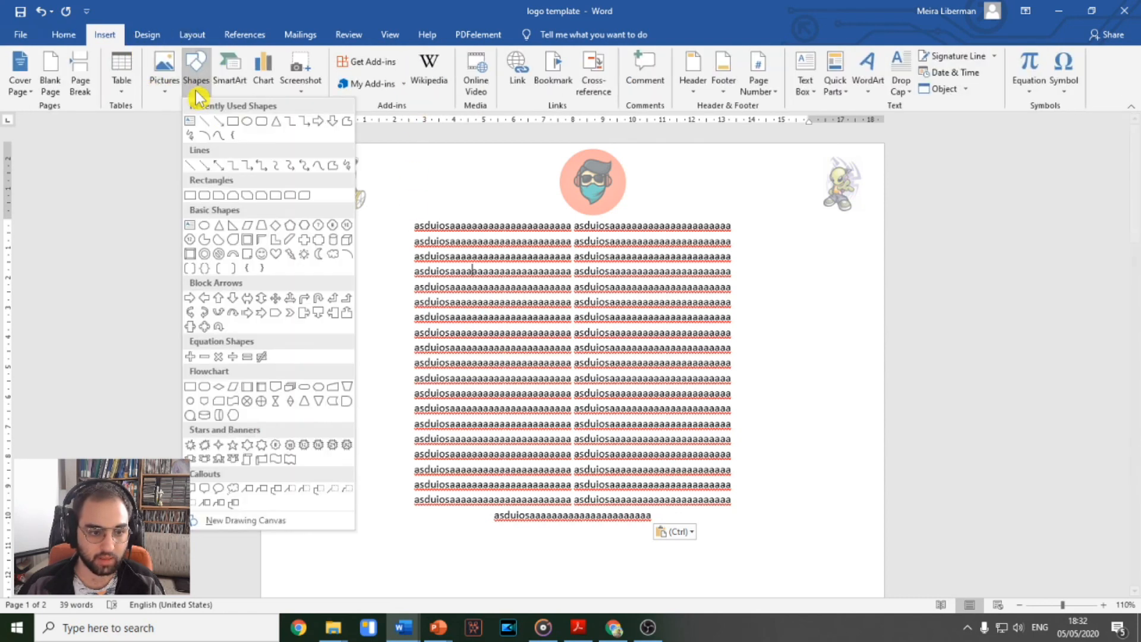
left_click(238, 122)
left_click_drag(470, 193, 260, 433)
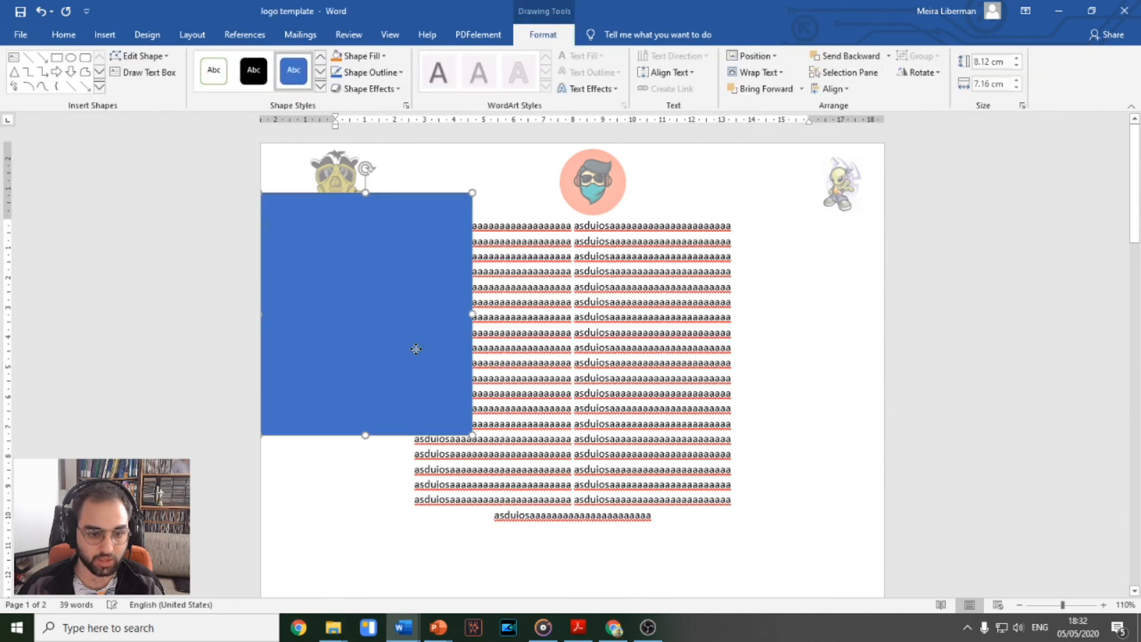
left_click_drag(375, 374, 486, 346)
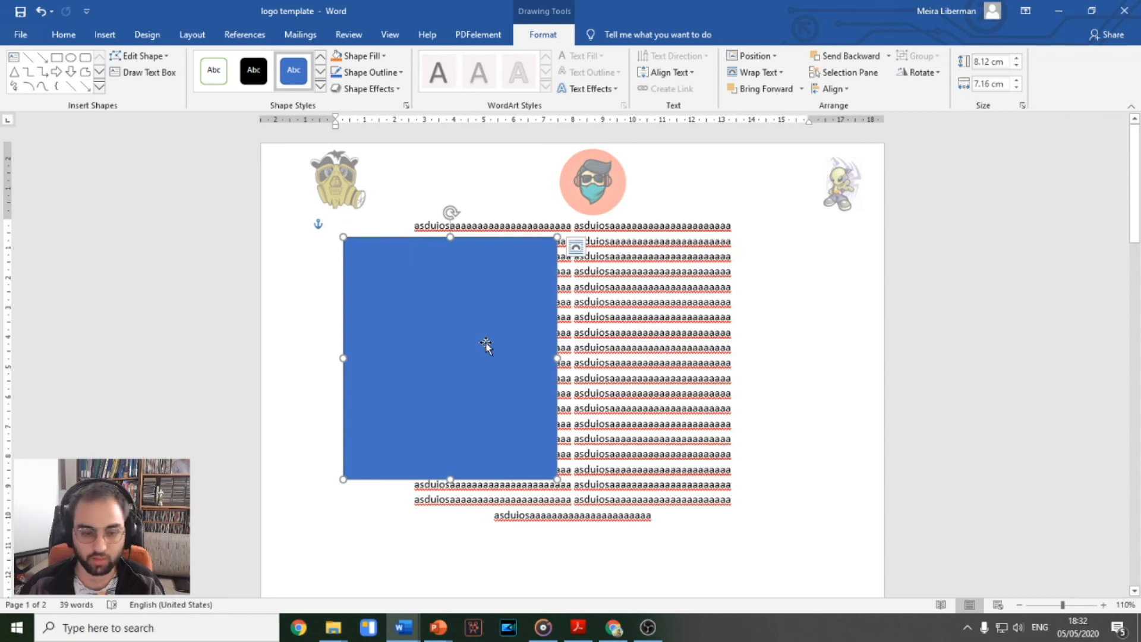
Step: Delete the blue rectangle and clear all text from the document body
key("Delete")
key("ctrl+a")
key("Delete")
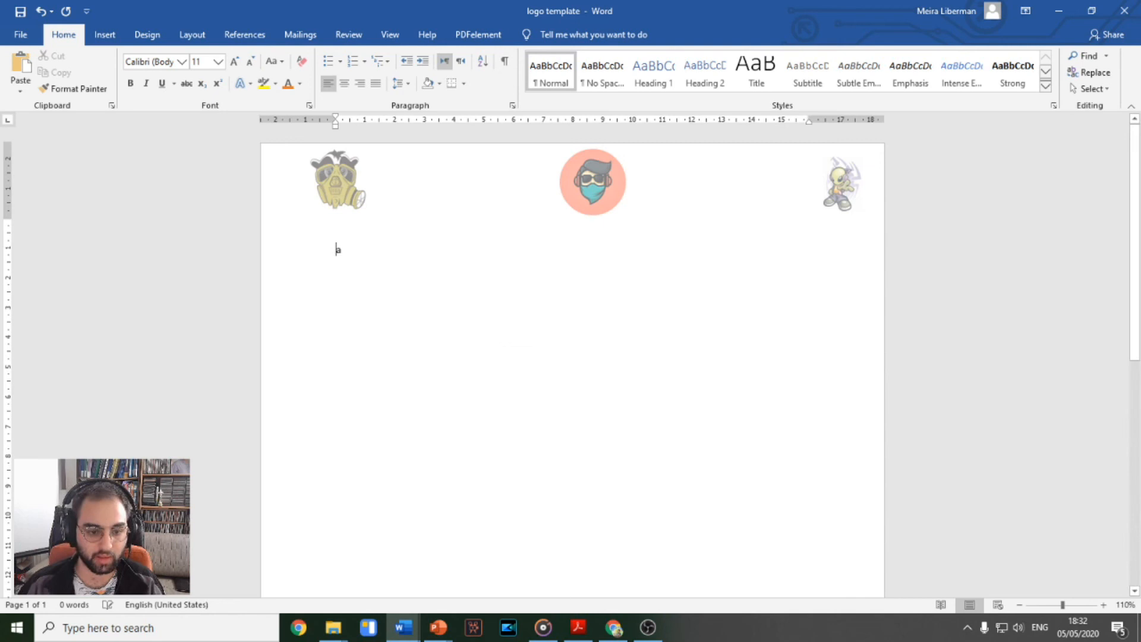
key("ctrl+a")
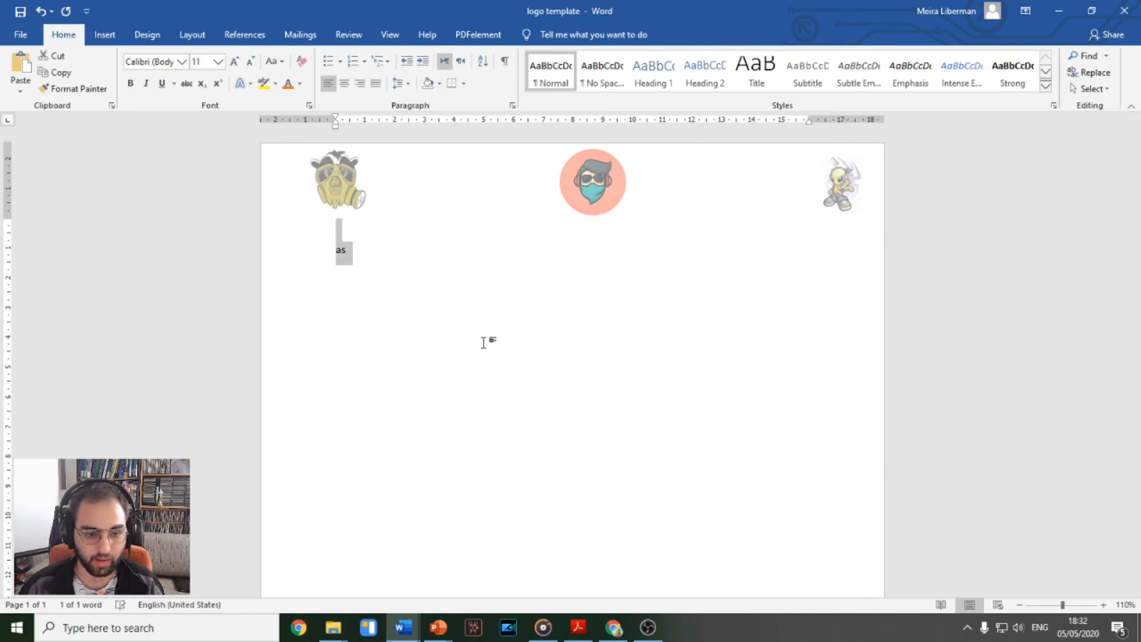
key("Delete")
right_click(570, 185)
left_click(601, 186)
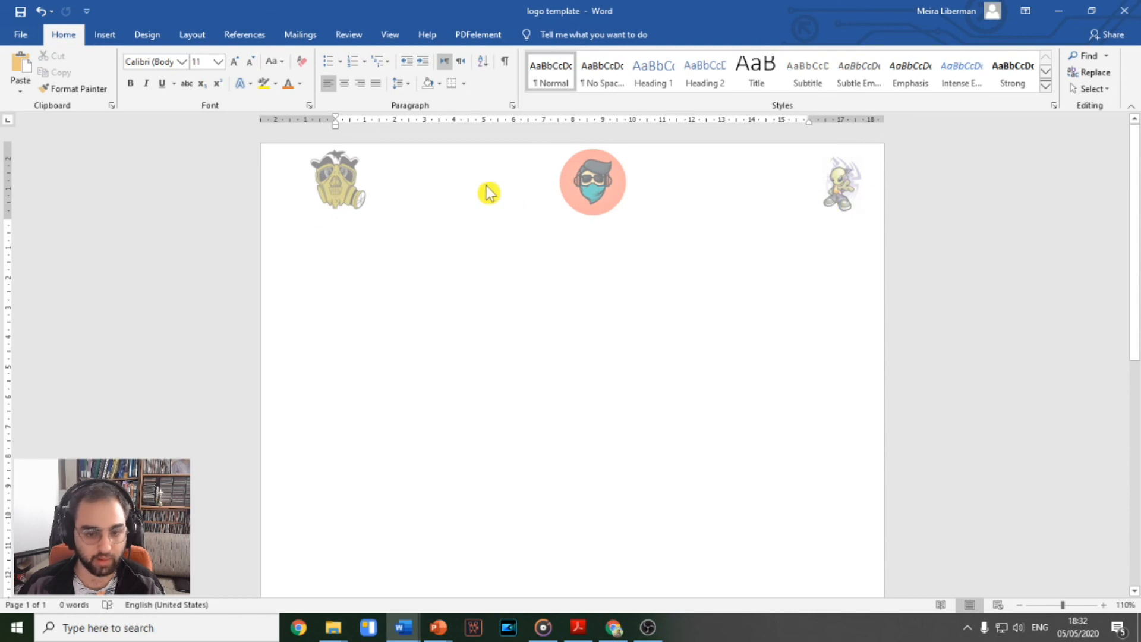